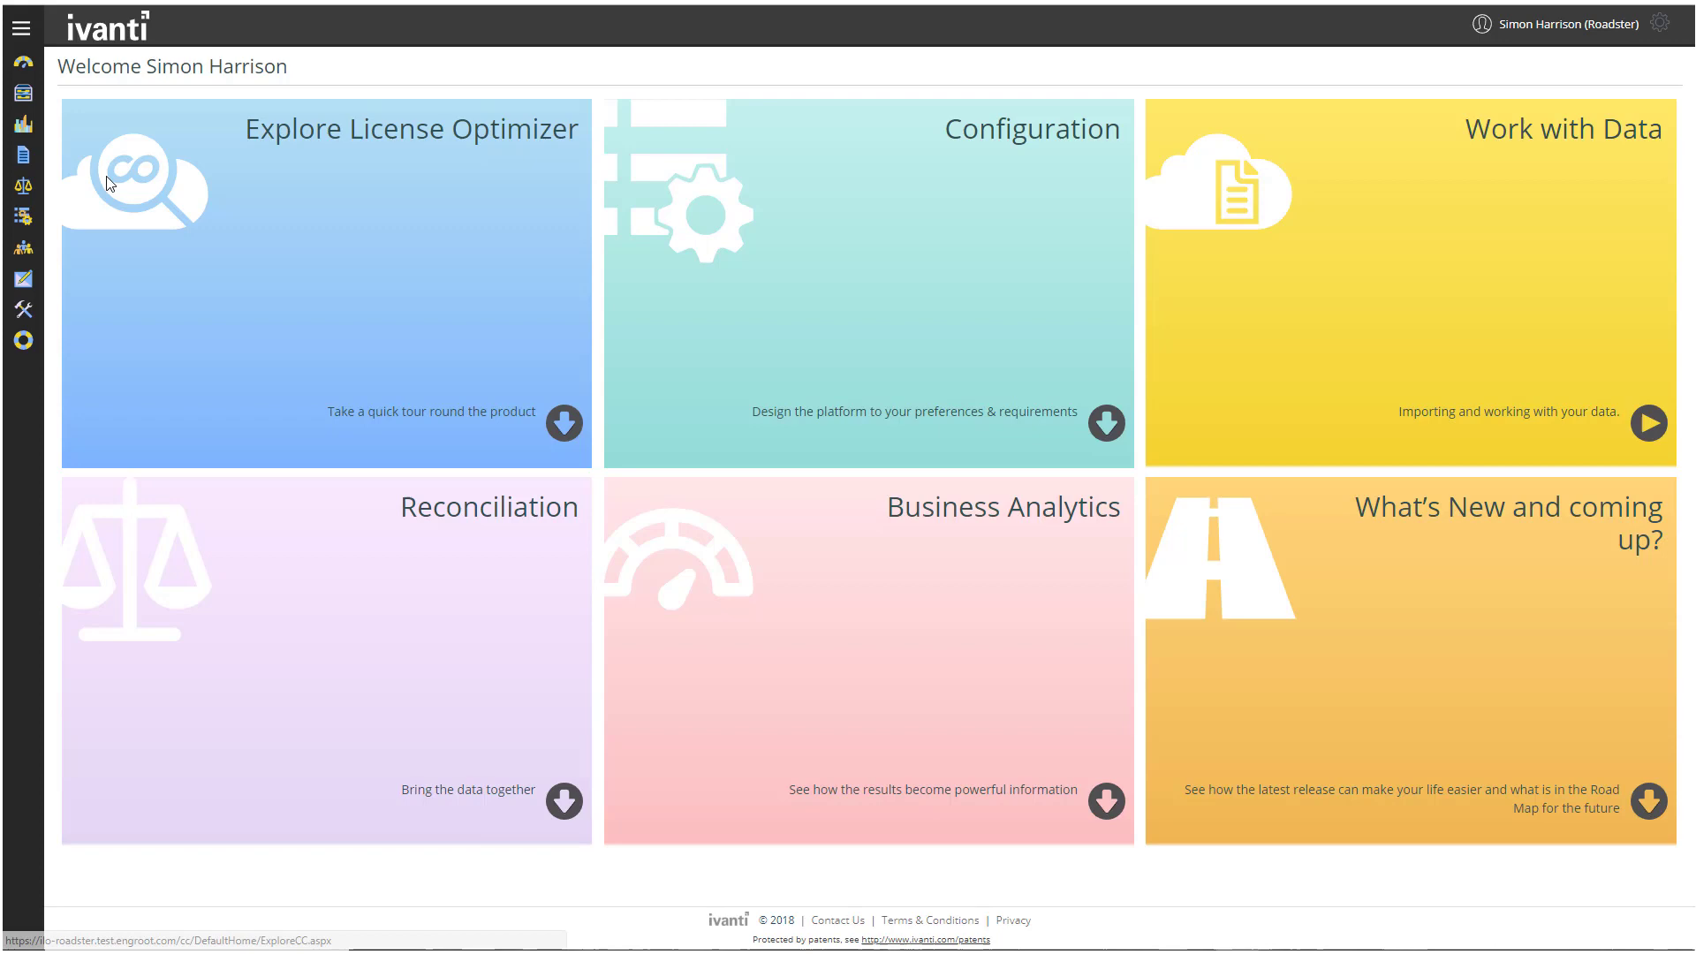
Step: Browse the Roadster tree on the Business Units page, then expand Data Management in the menu
click(25, 28)
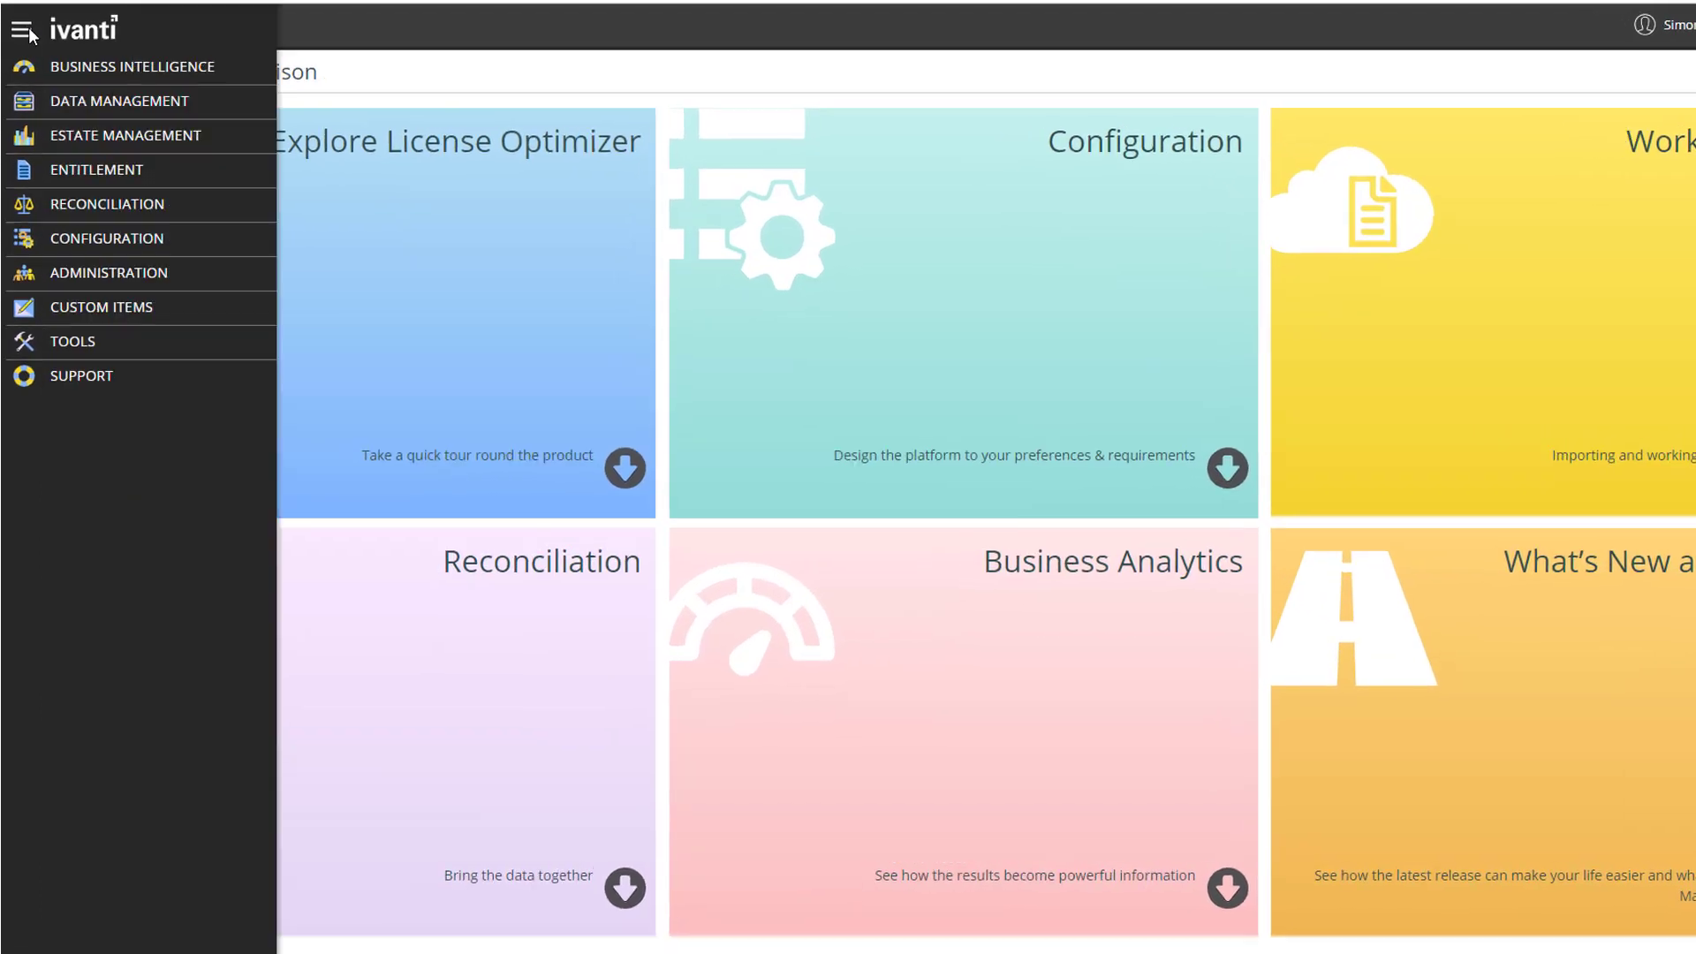
click(125, 246)
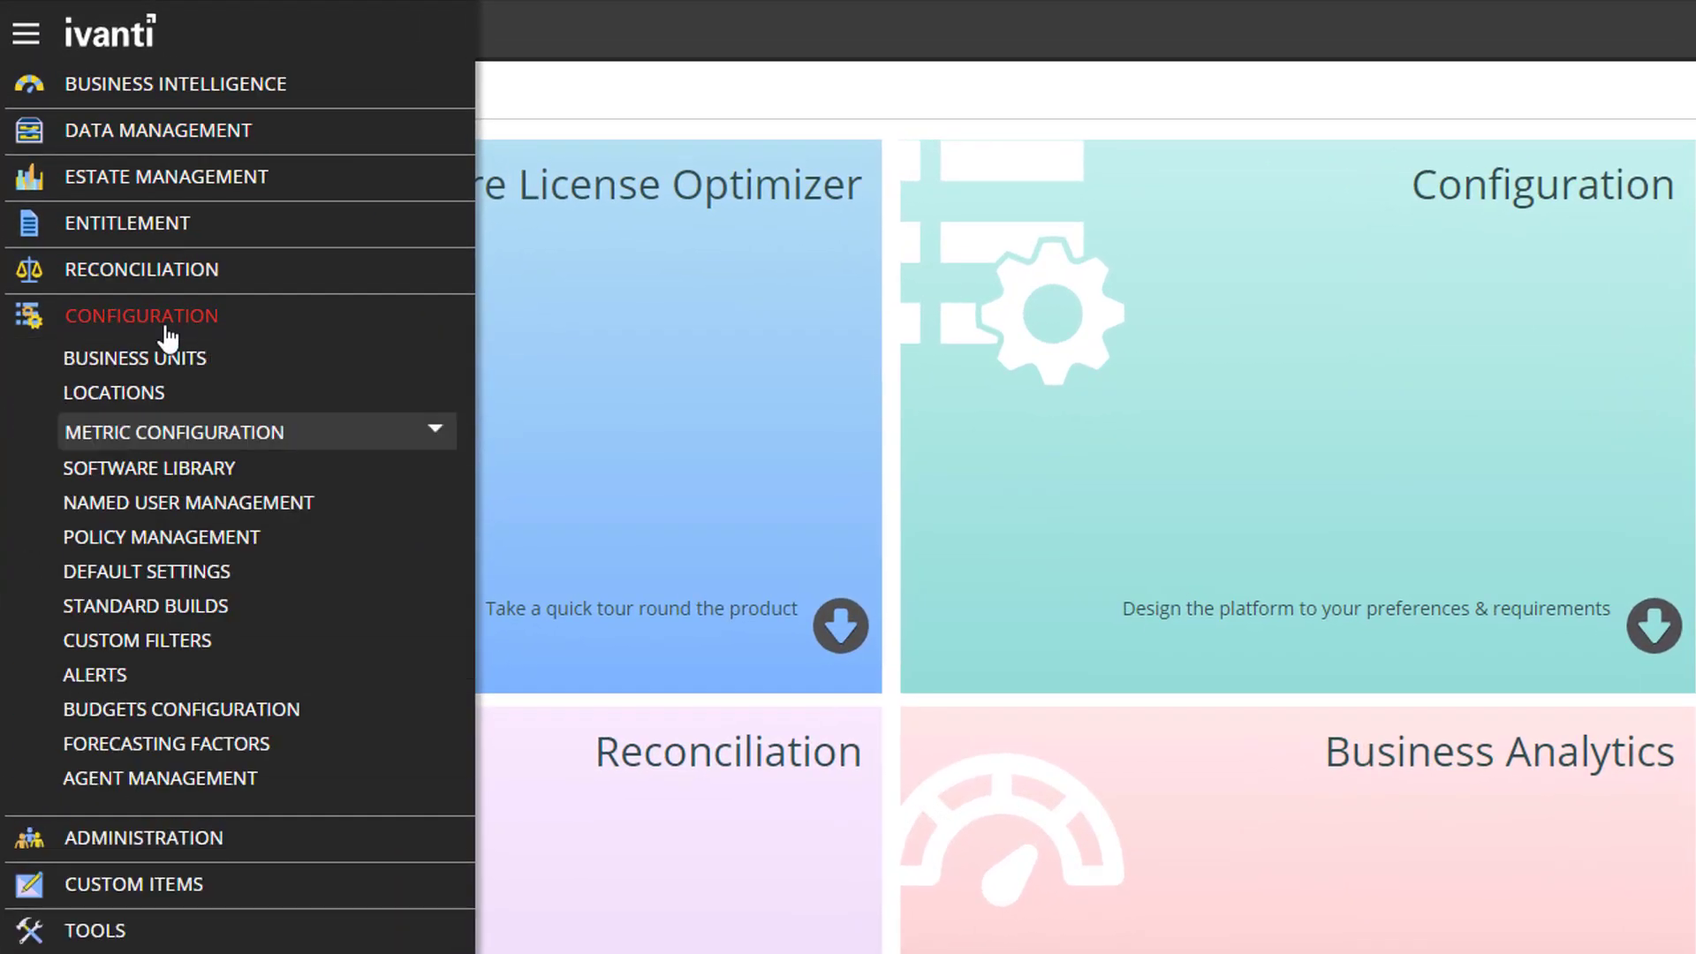
click(183, 362)
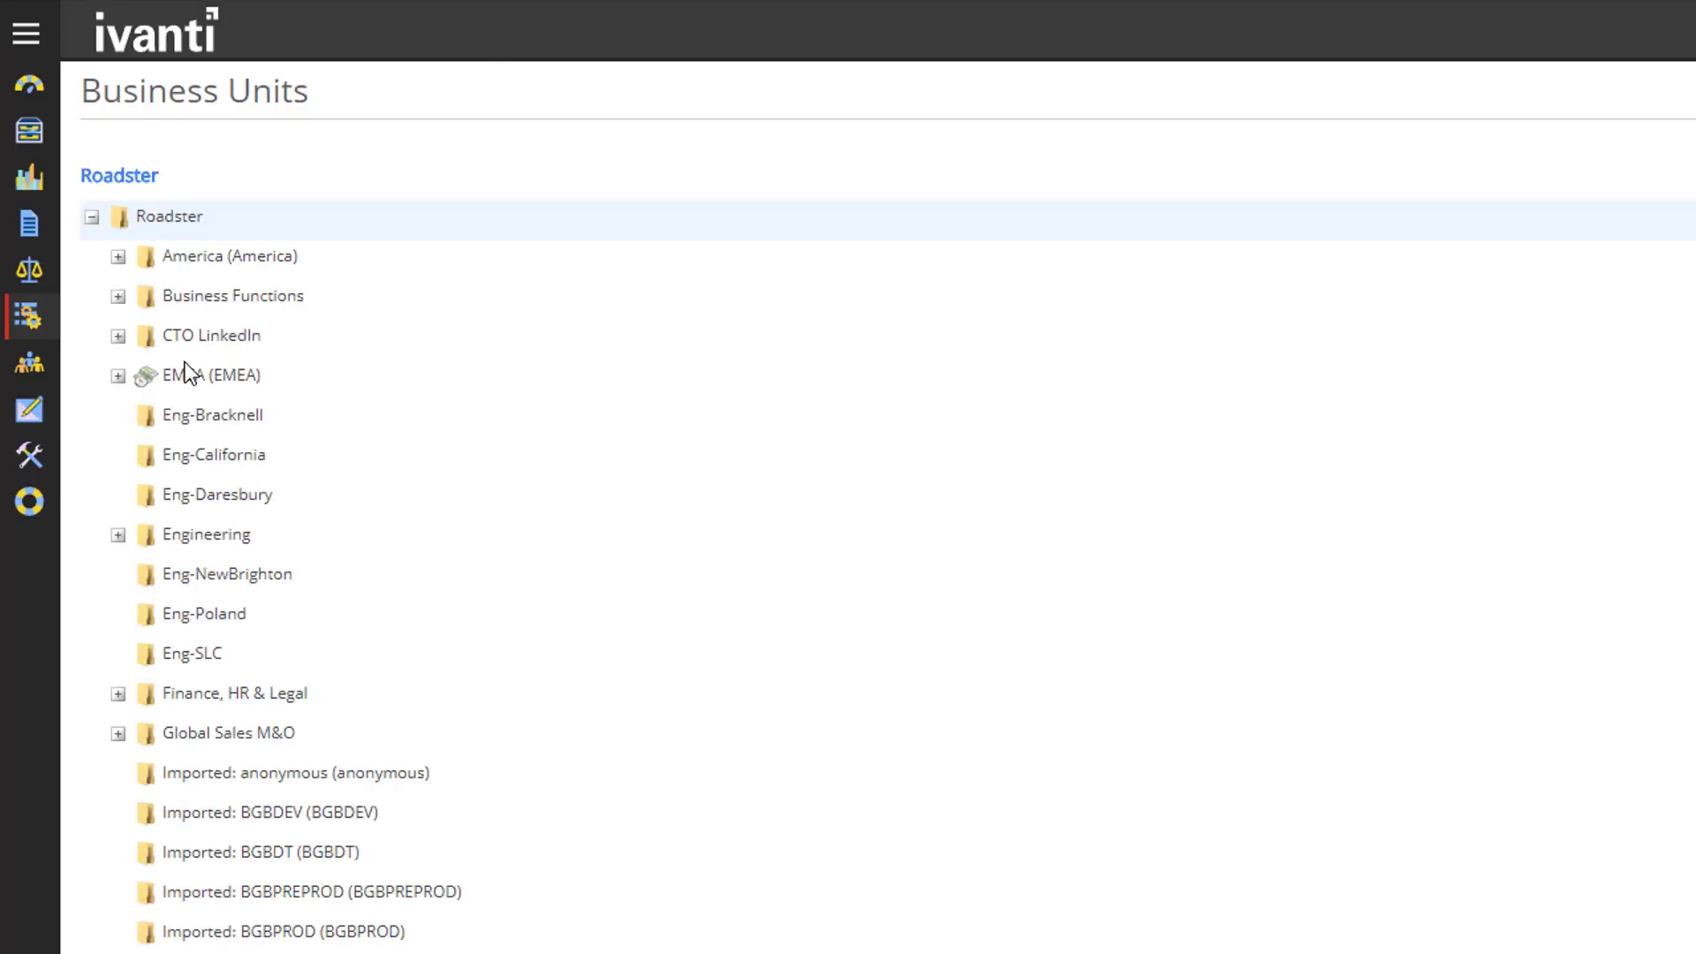
scroll(972, 574, down, 20)
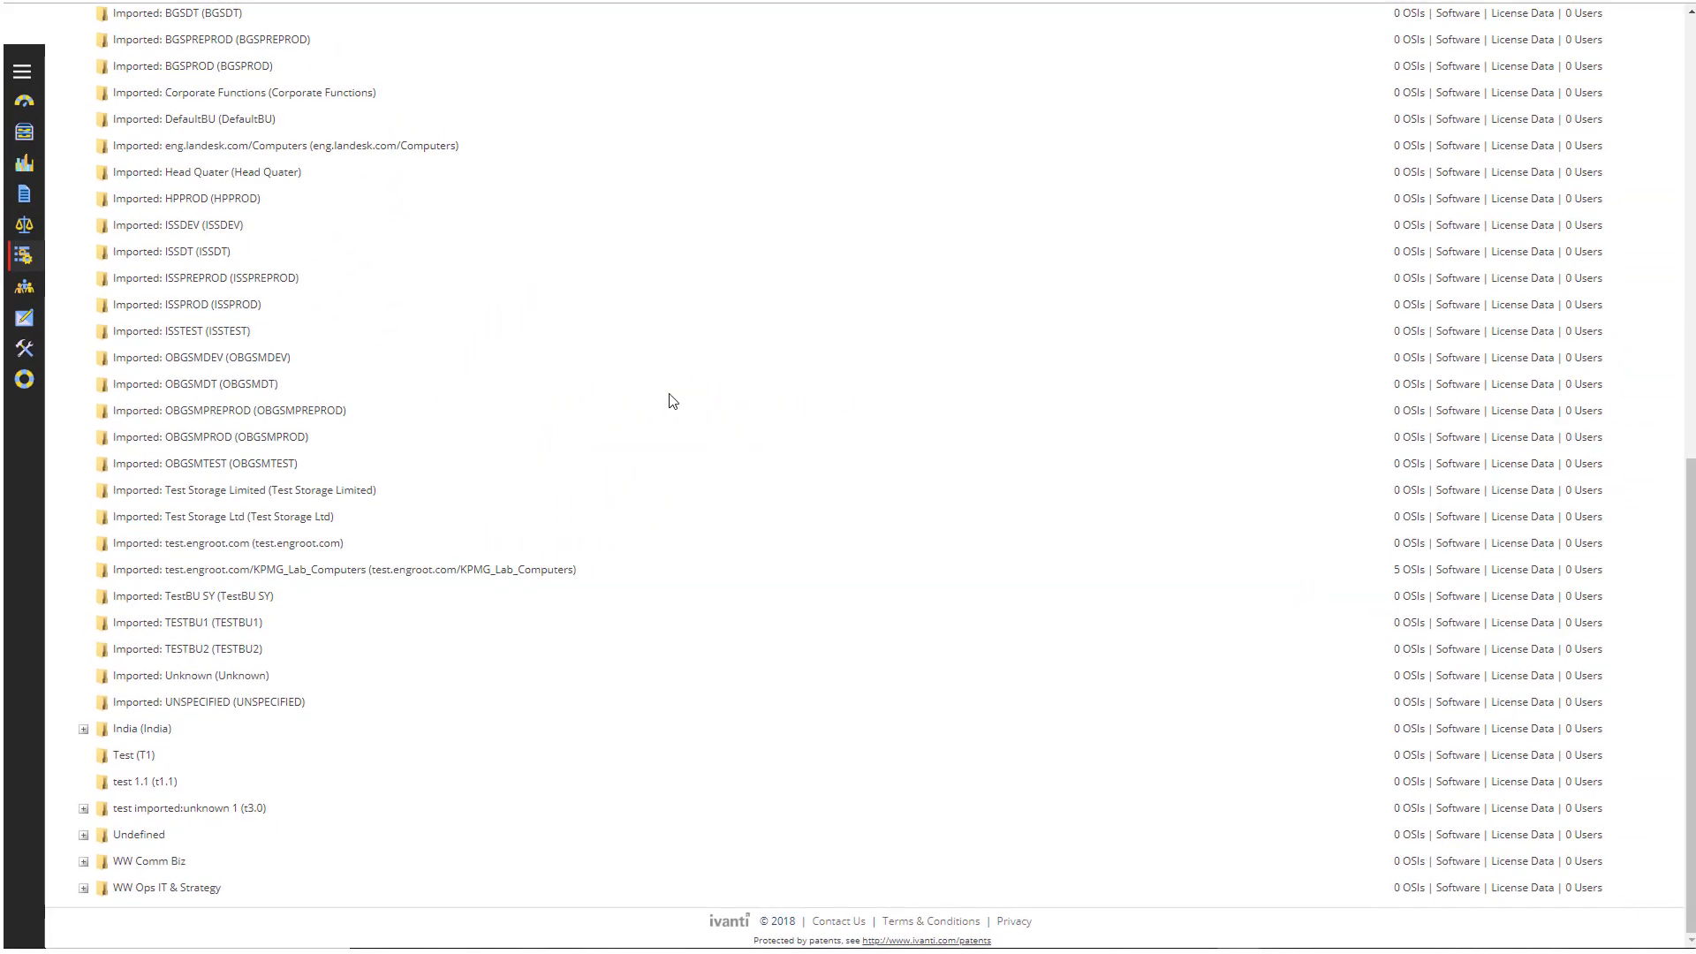
click(22, 76)
click(95, 135)
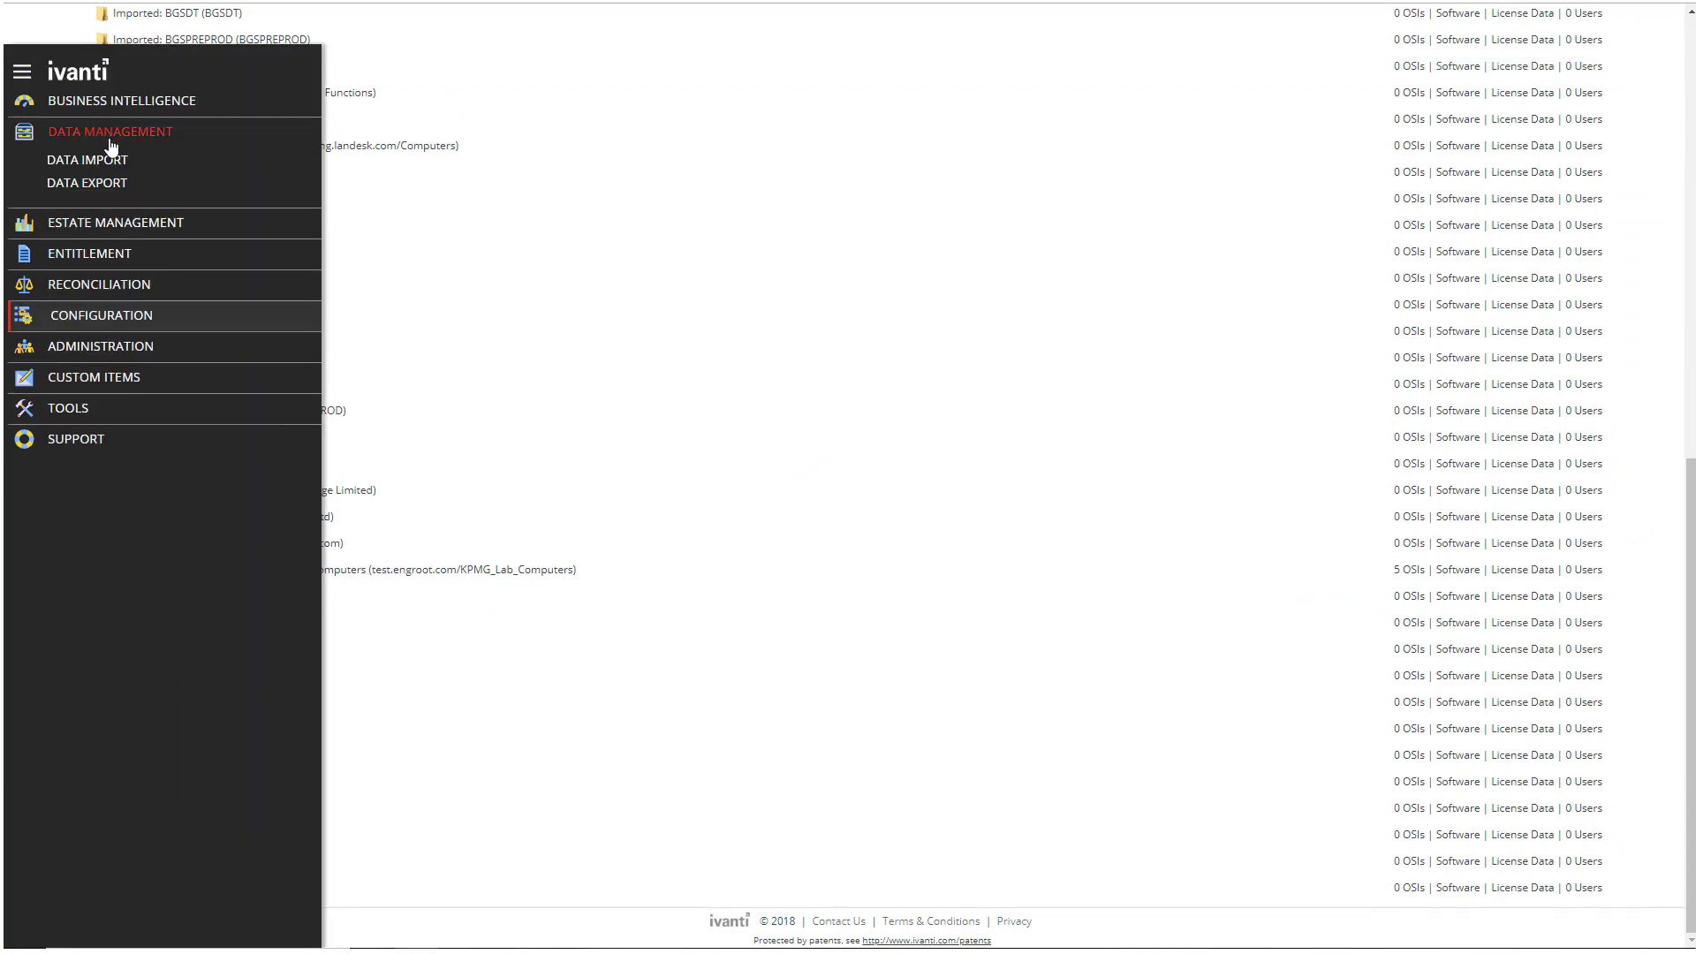
Step: From the Data Import list, start a new organisational data import
click(96, 160)
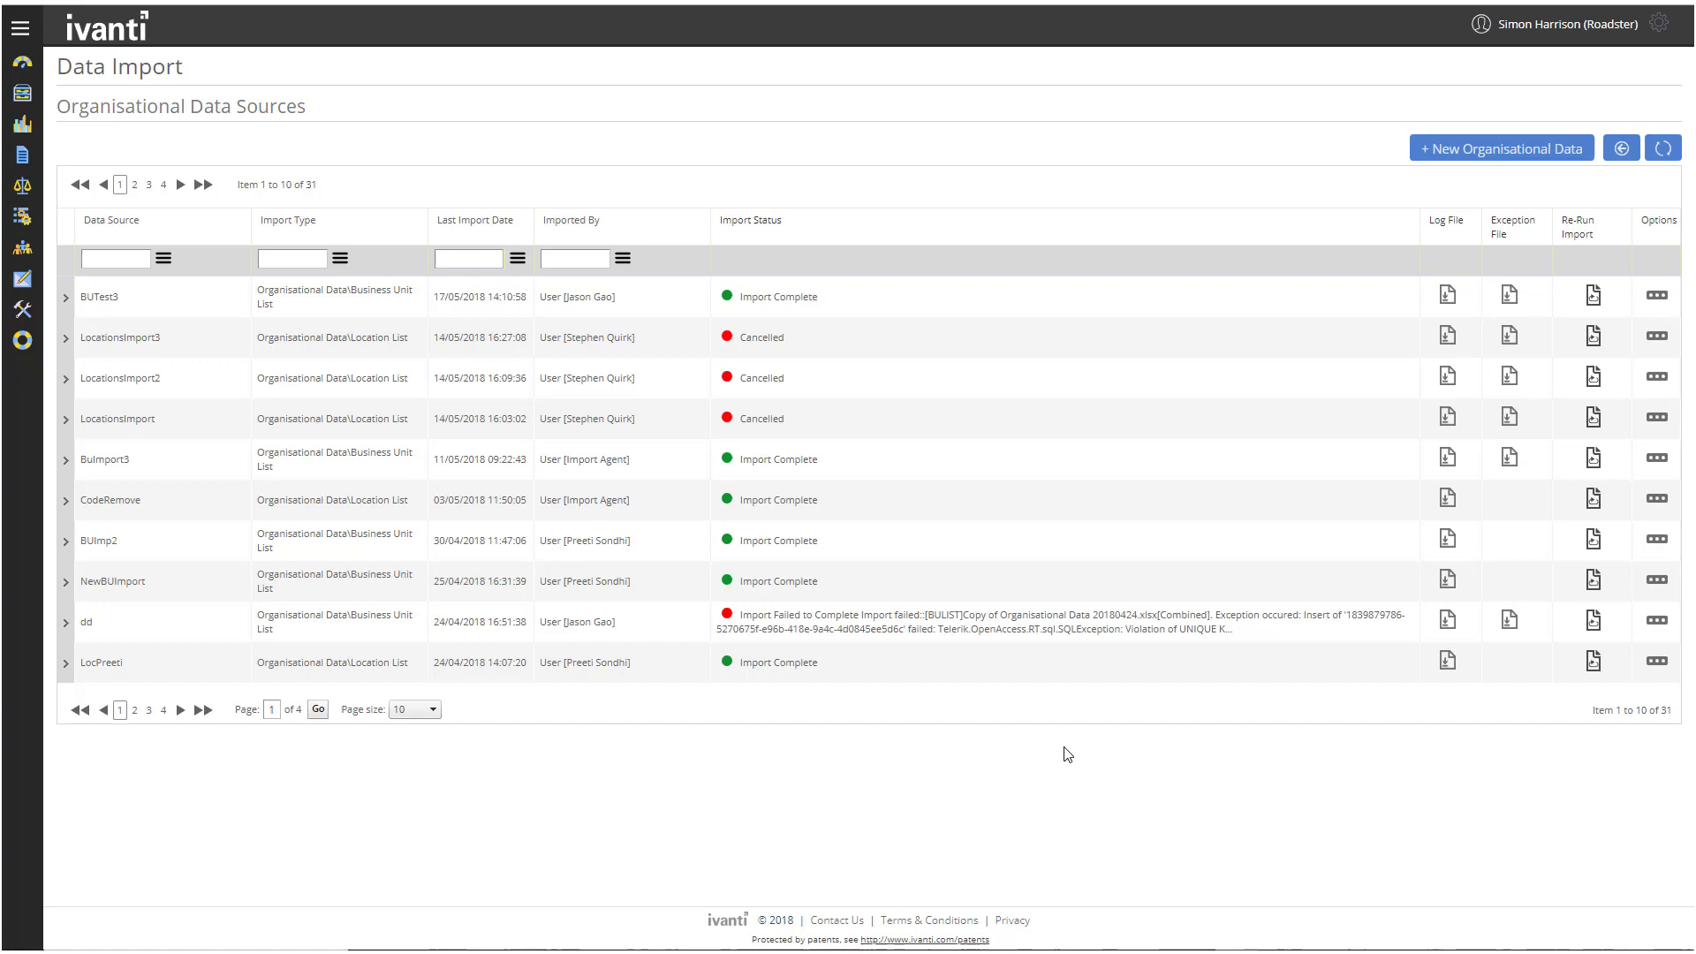
click(1456, 156)
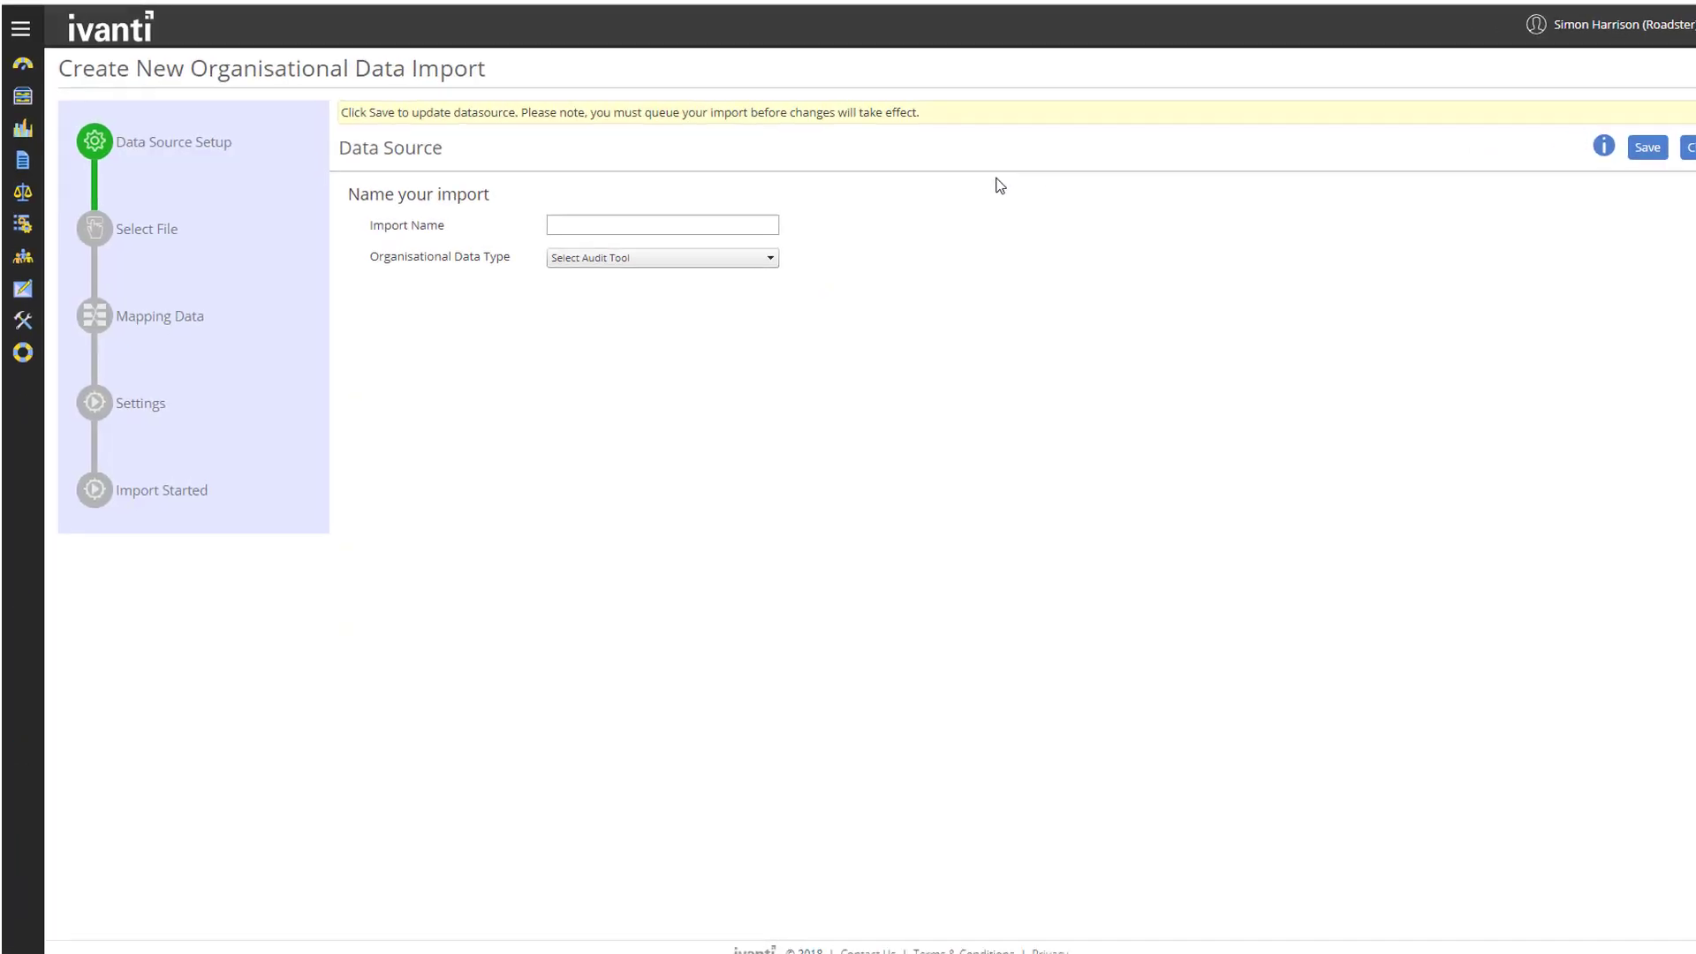
Step: Name the test import, set its type to Business Unit List, include that source, and save
click(627, 222)
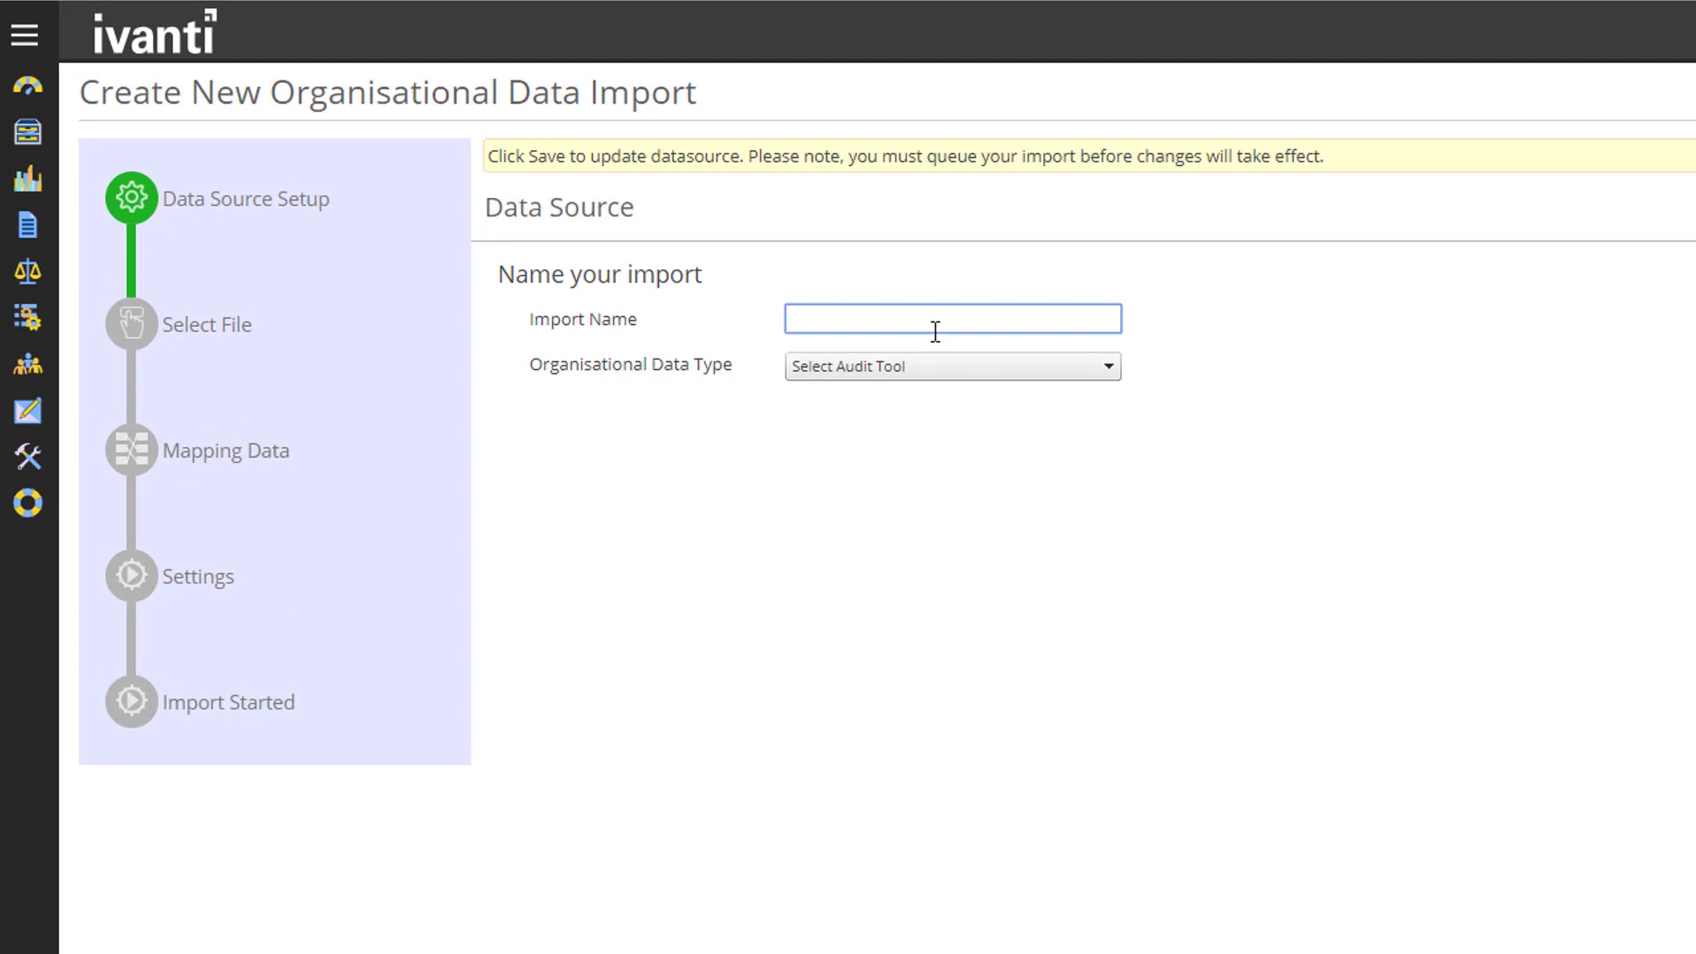
text(Simon_T)
text(est)
click(937, 367)
click(936, 391)
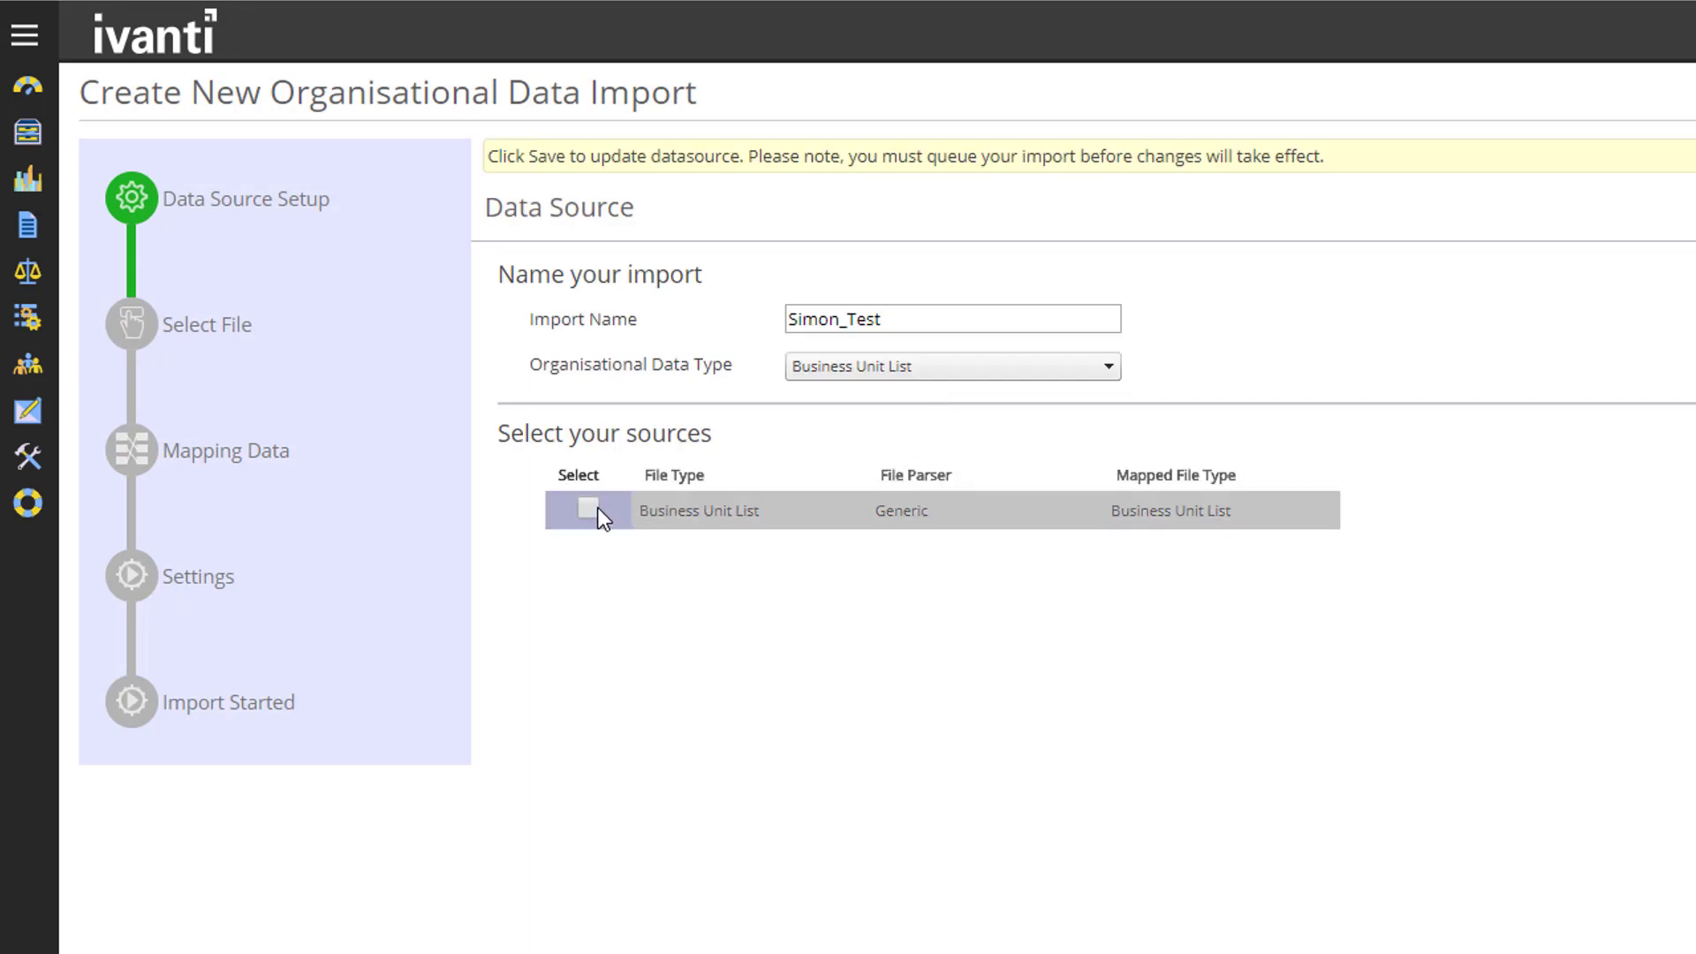
click(588, 510)
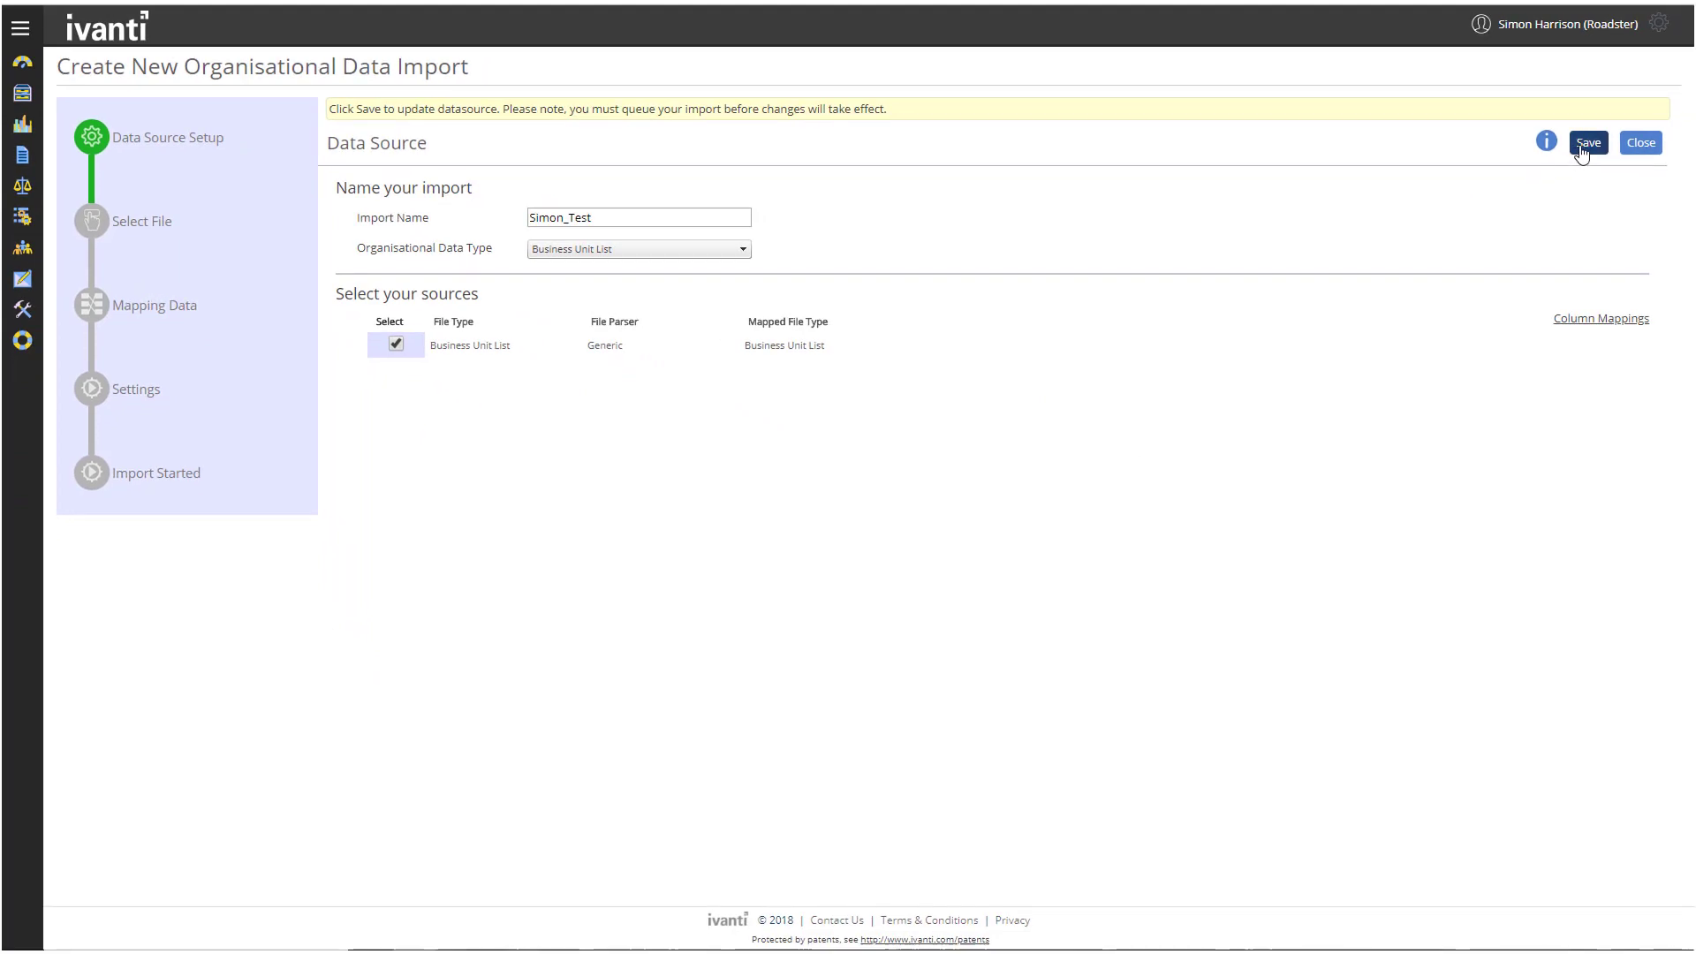
click(1581, 151)
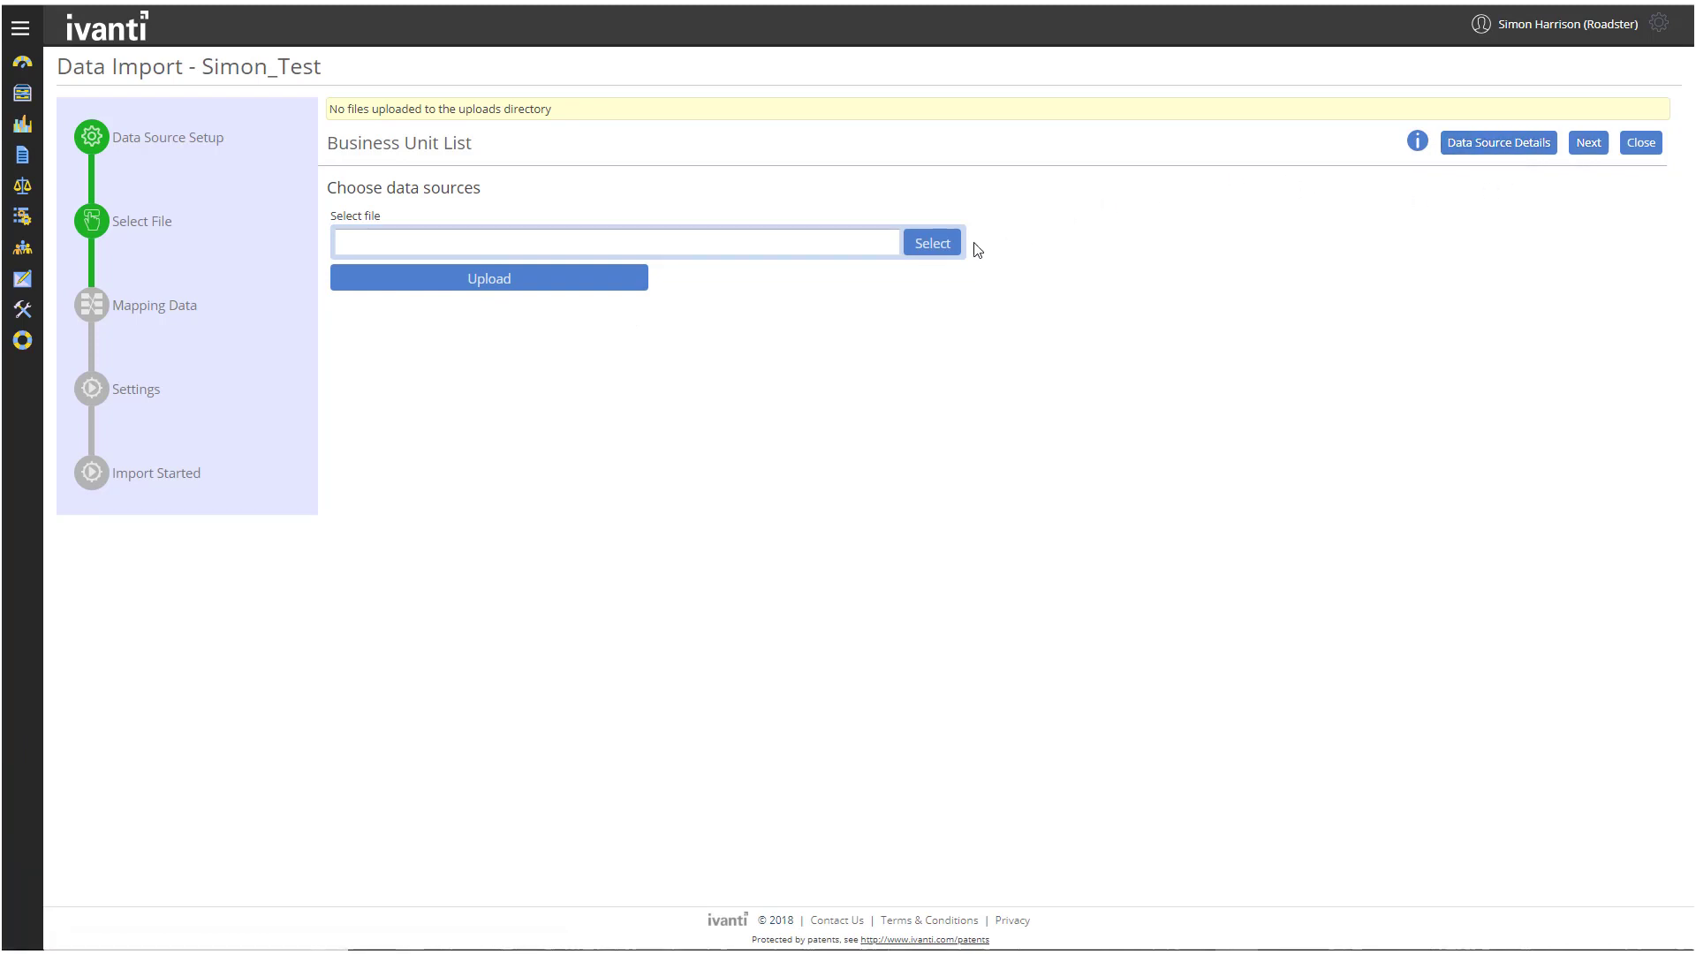
Step: Upload UKUSBUs.csv as the import file and move on to column mapping
click(934, 245)
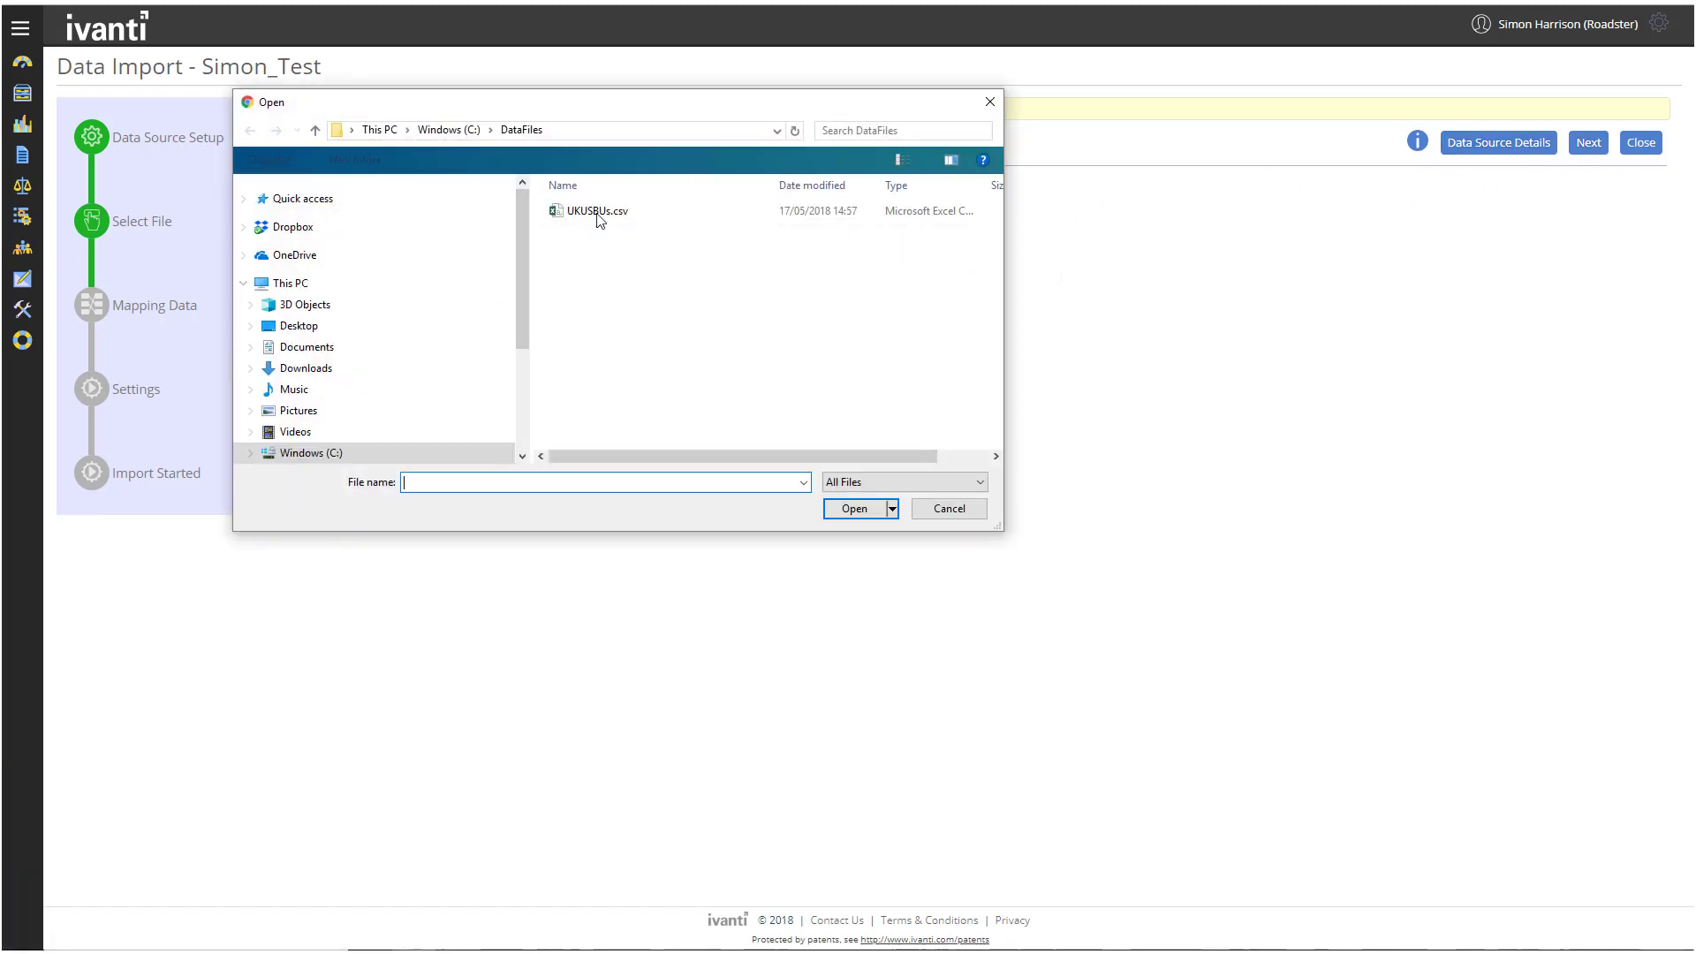
click(599, 219)
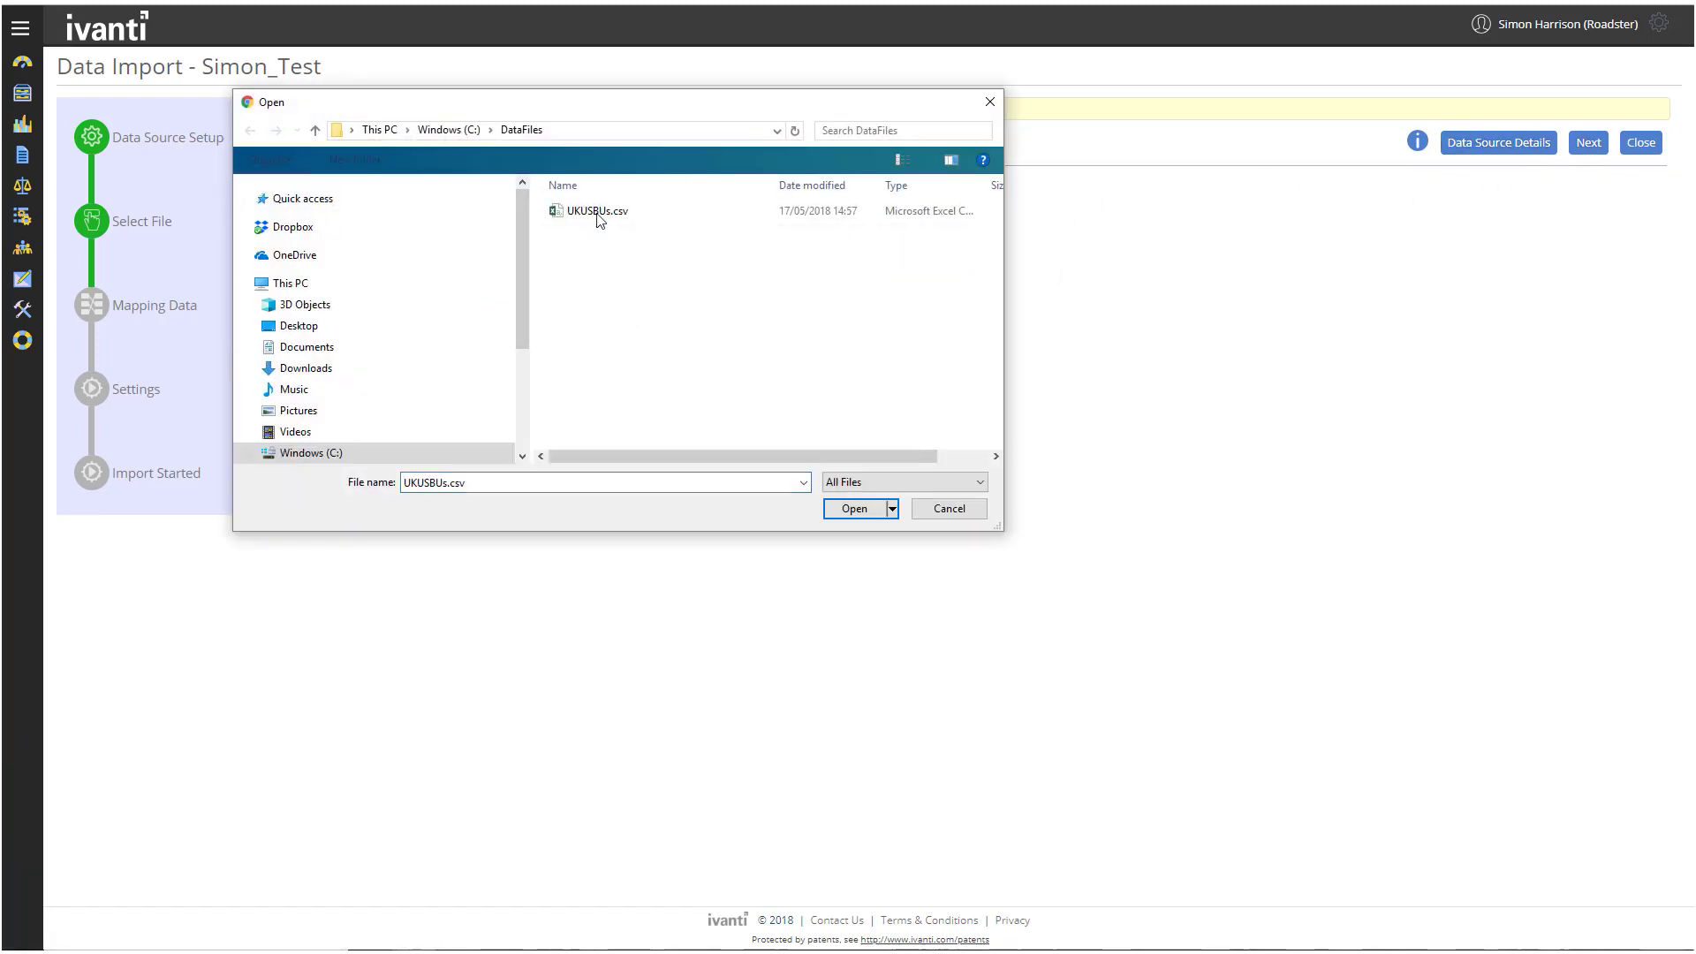
click(853, 507)
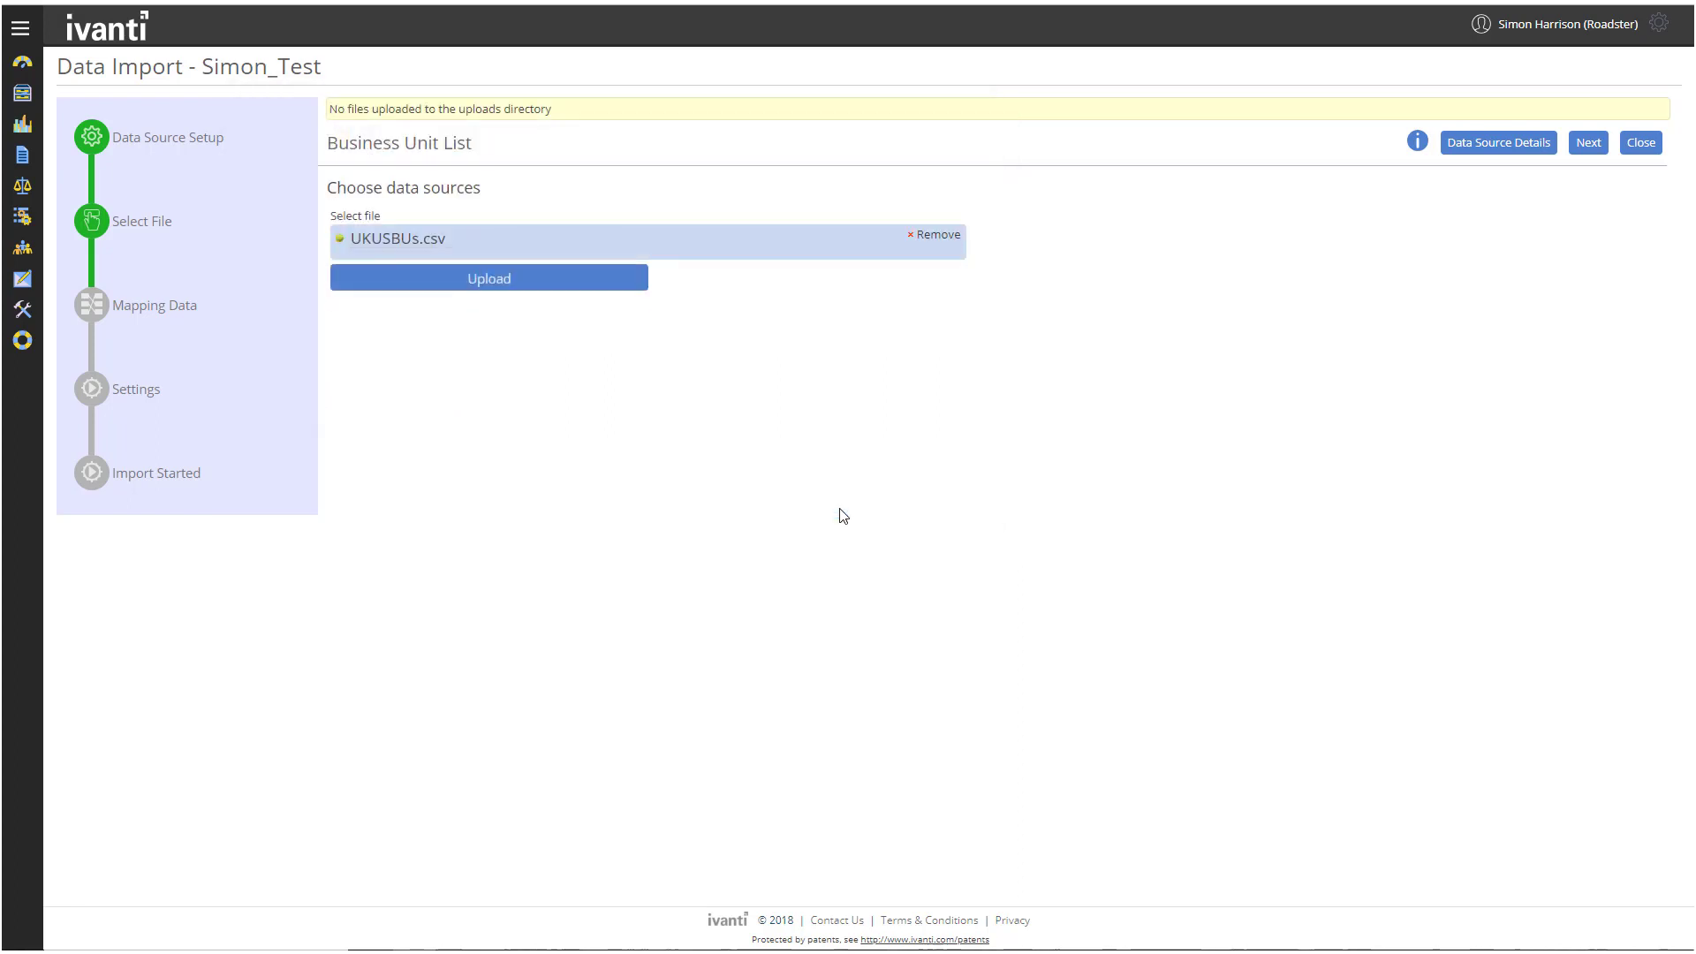
click(558, 281)
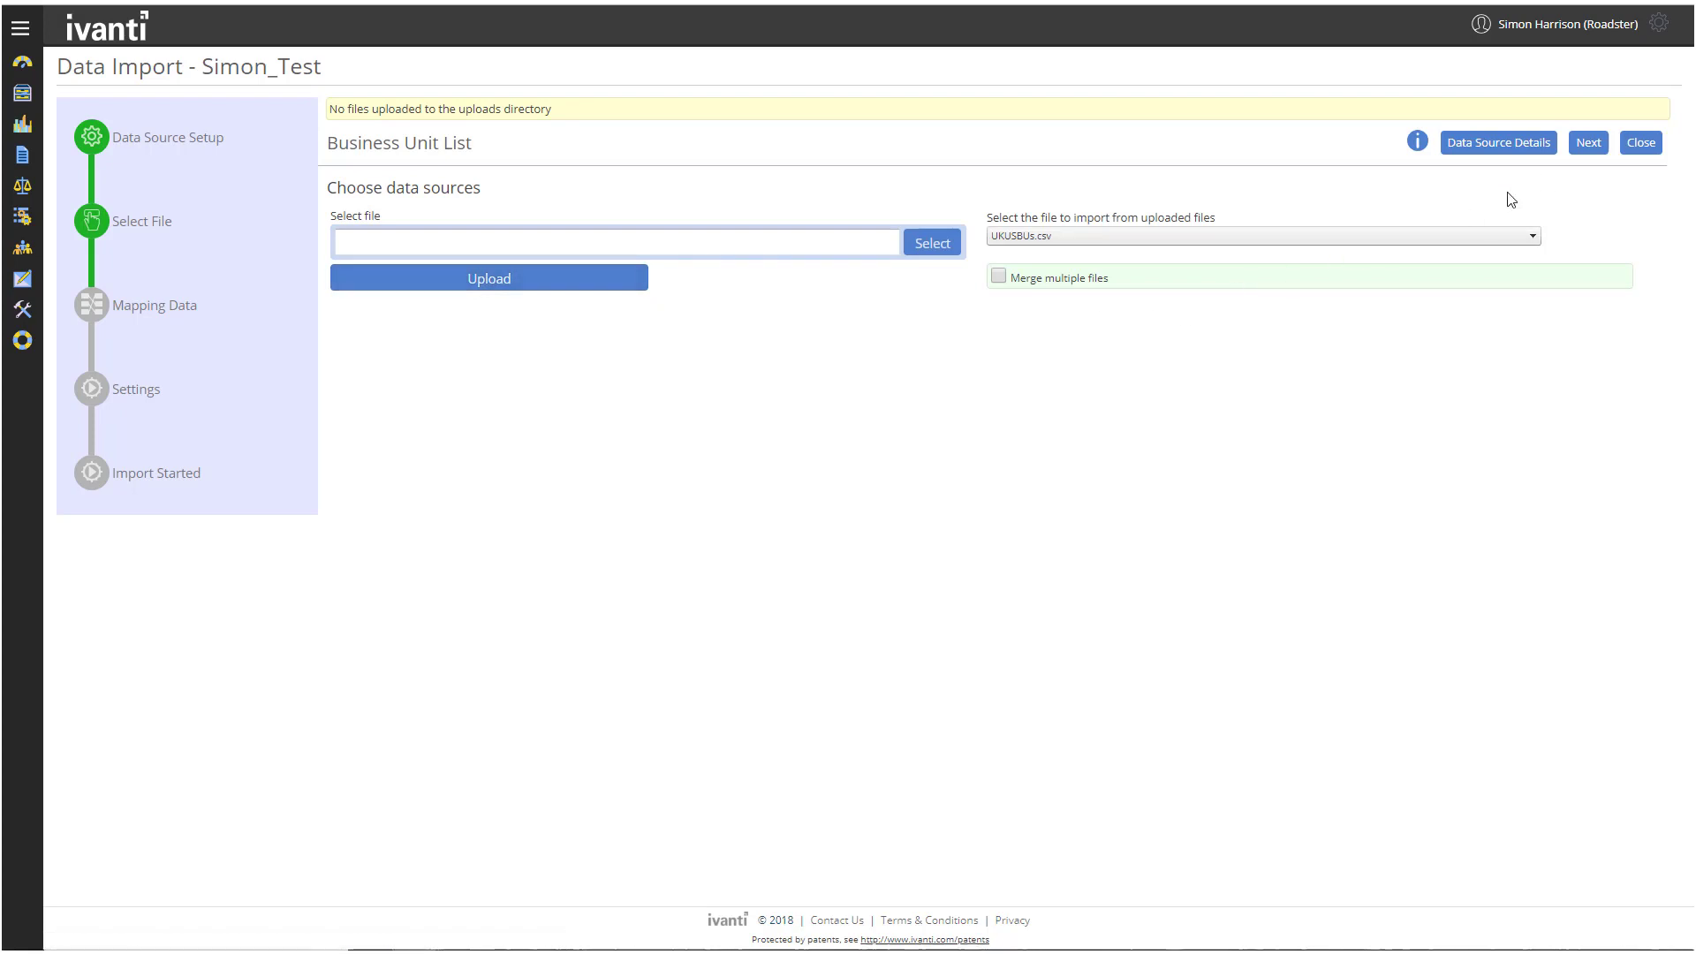
click(1587, 145)
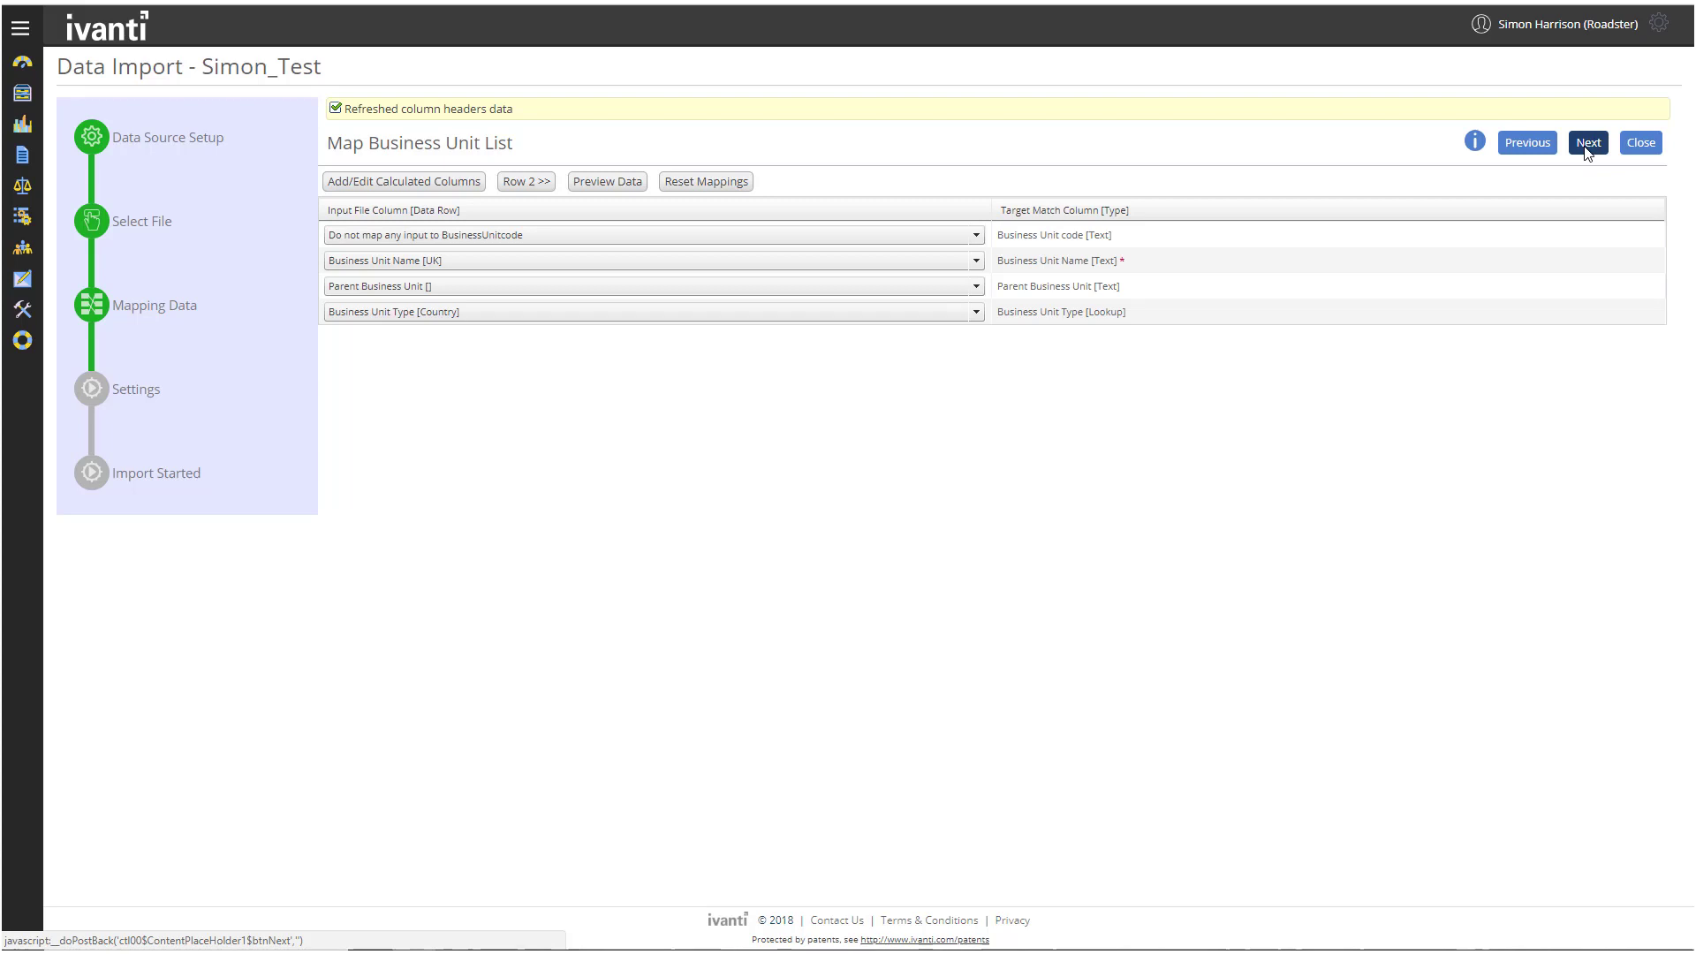
Step: Preview the mapped business unit rows from UKUSBUs.csv, then close the preview
click(606, 185)
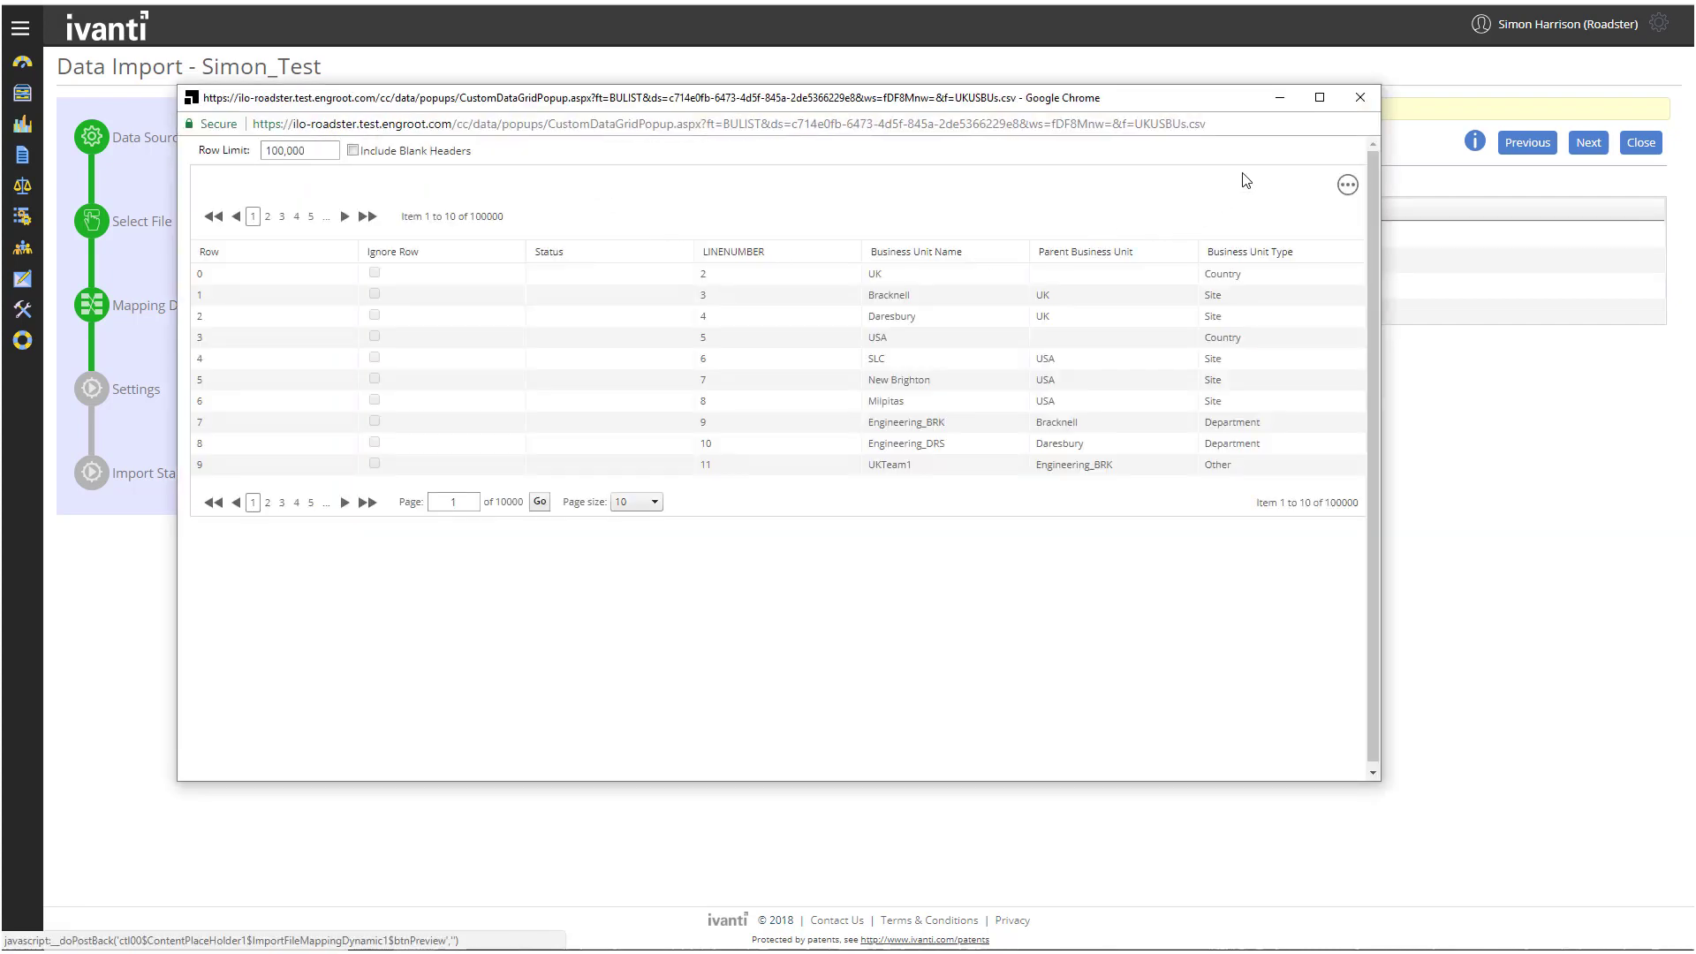
click(1361, 95)
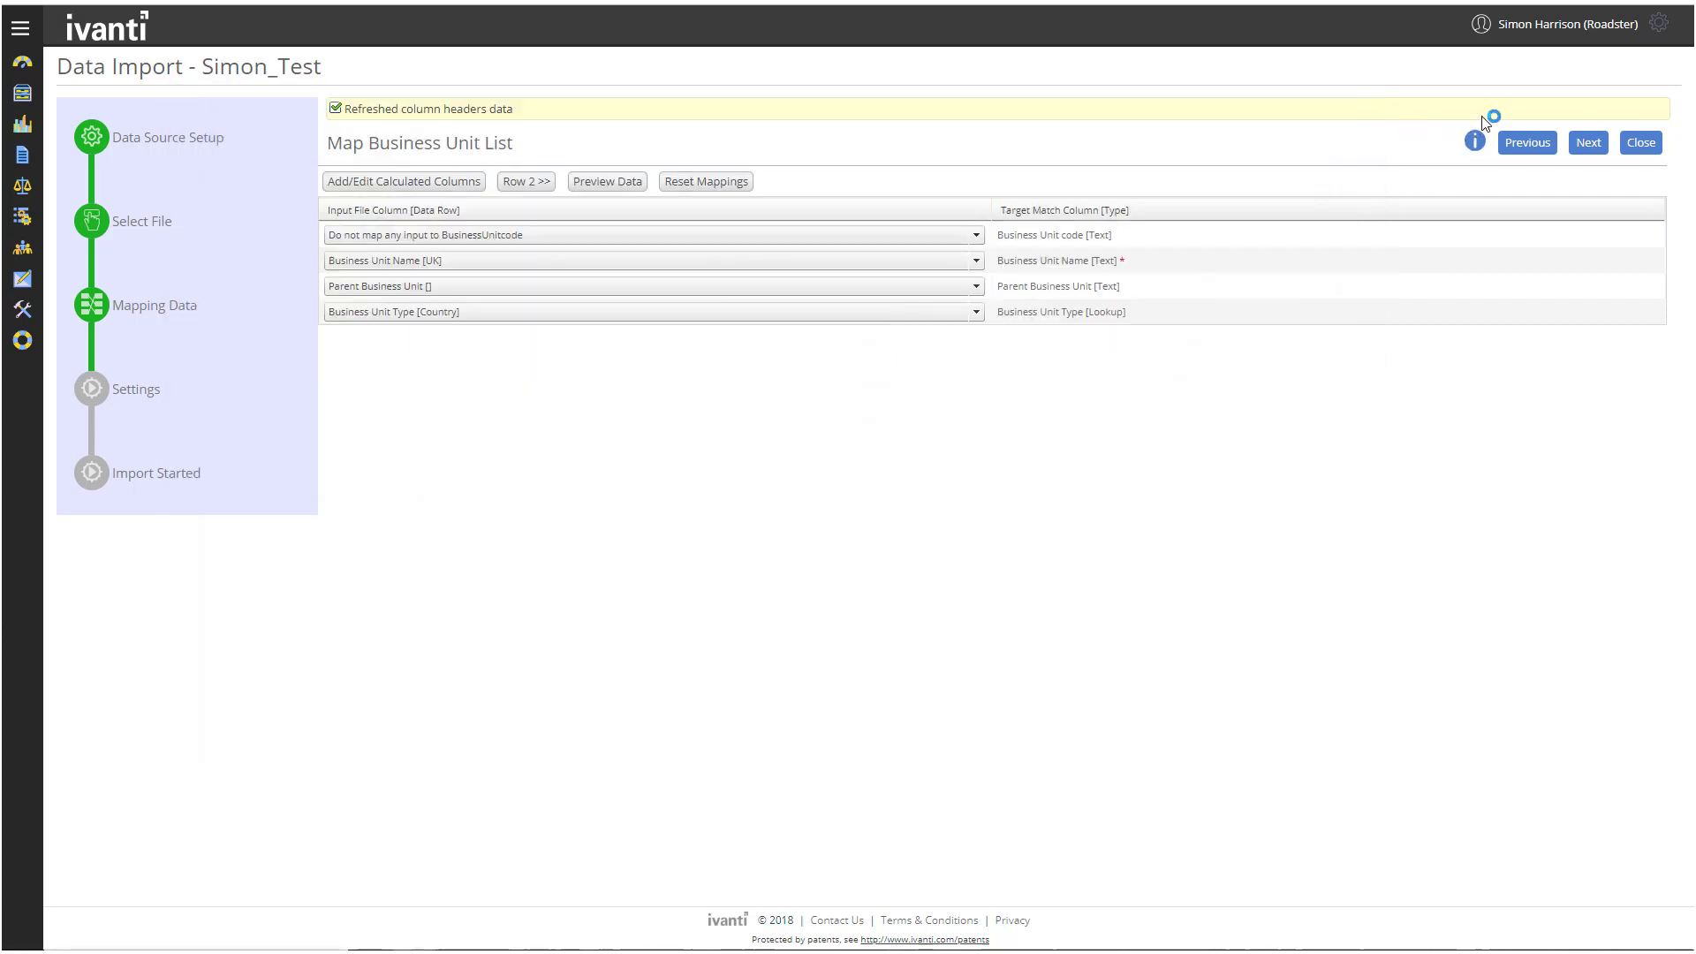
Step: On the Settings step, set the Import Method to Merge
click(1595, 145)
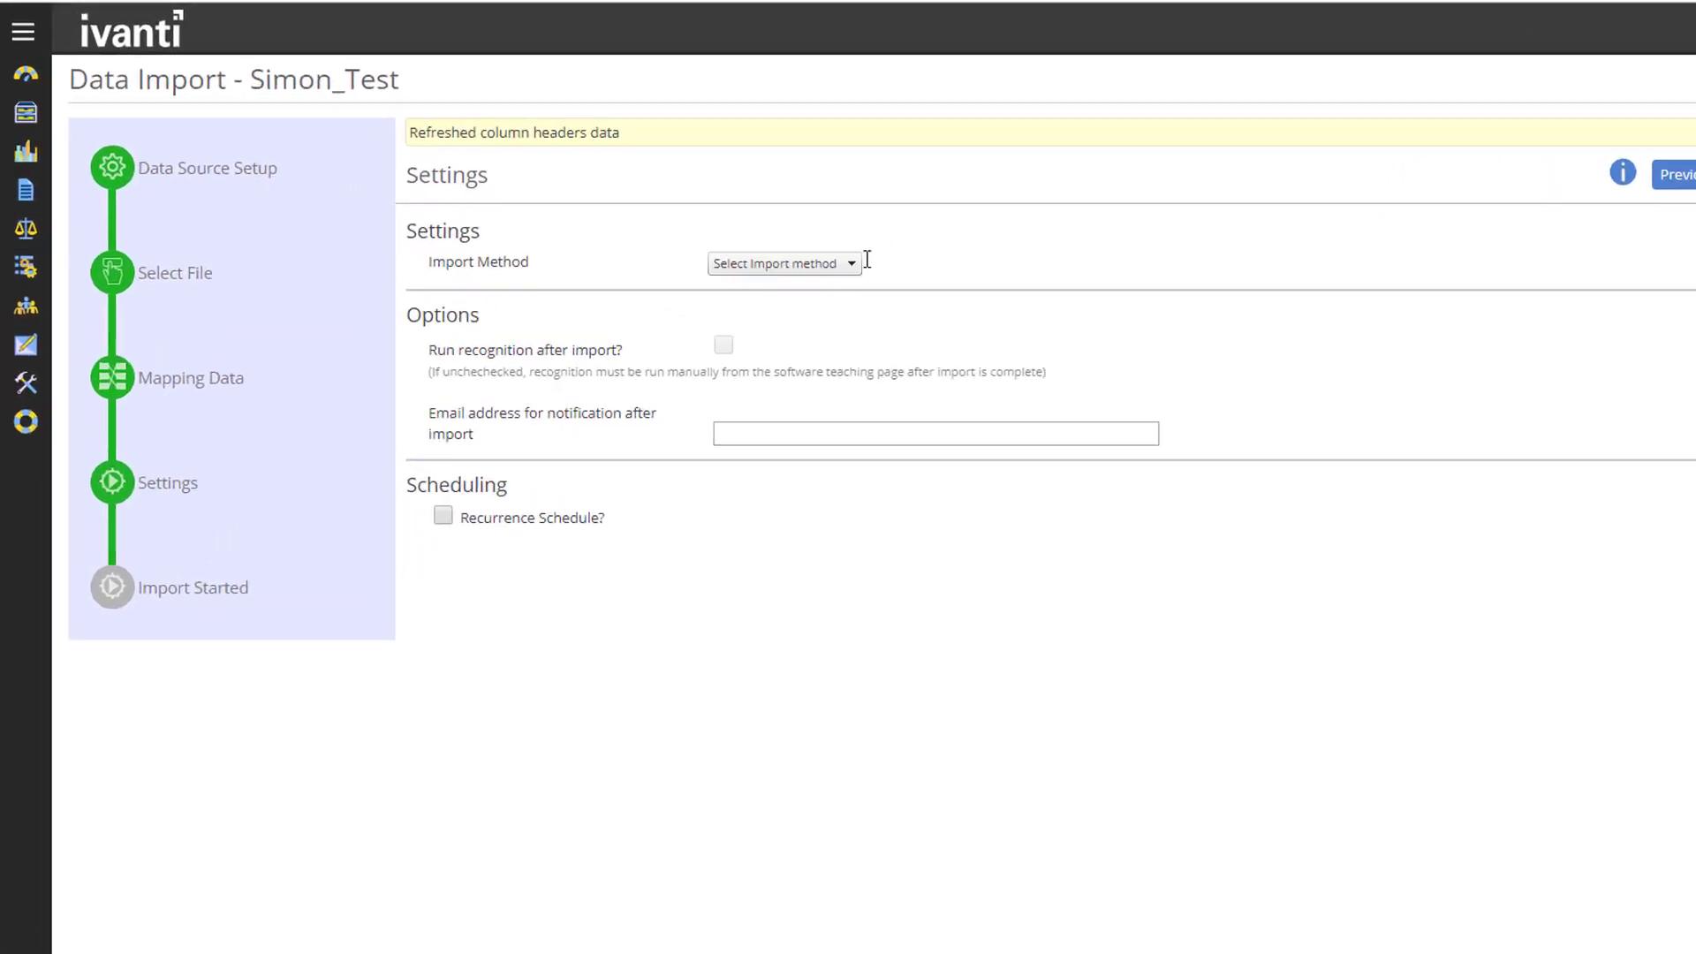
click(679, 217)
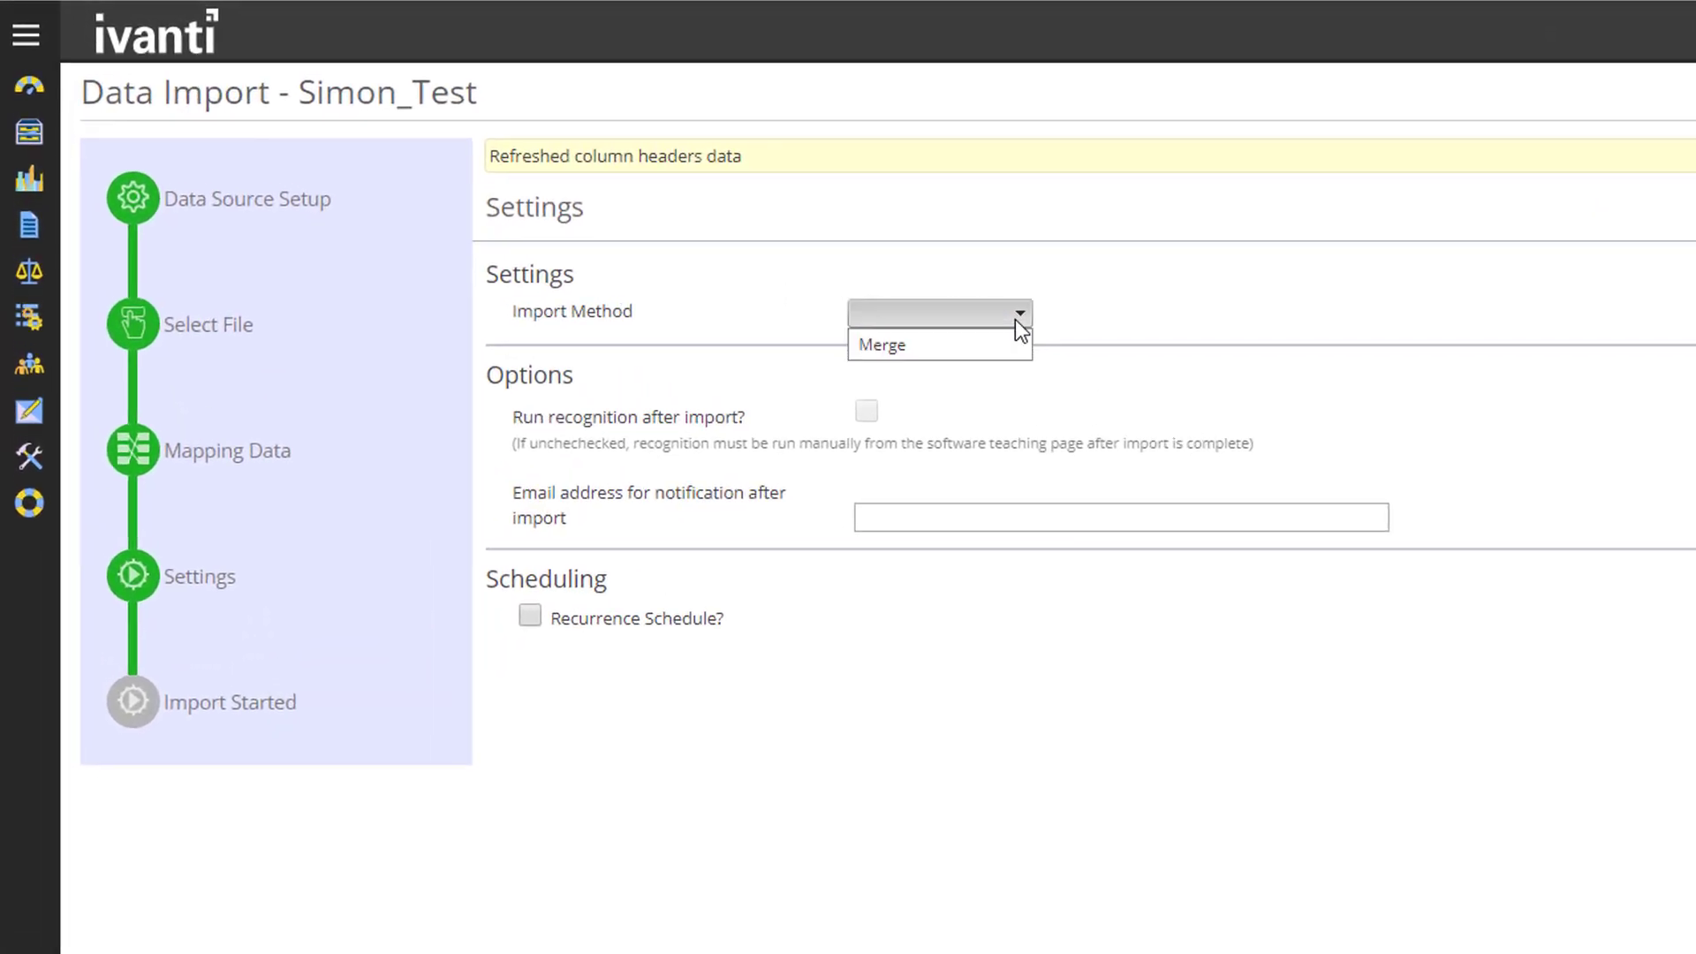
click(908, 345)
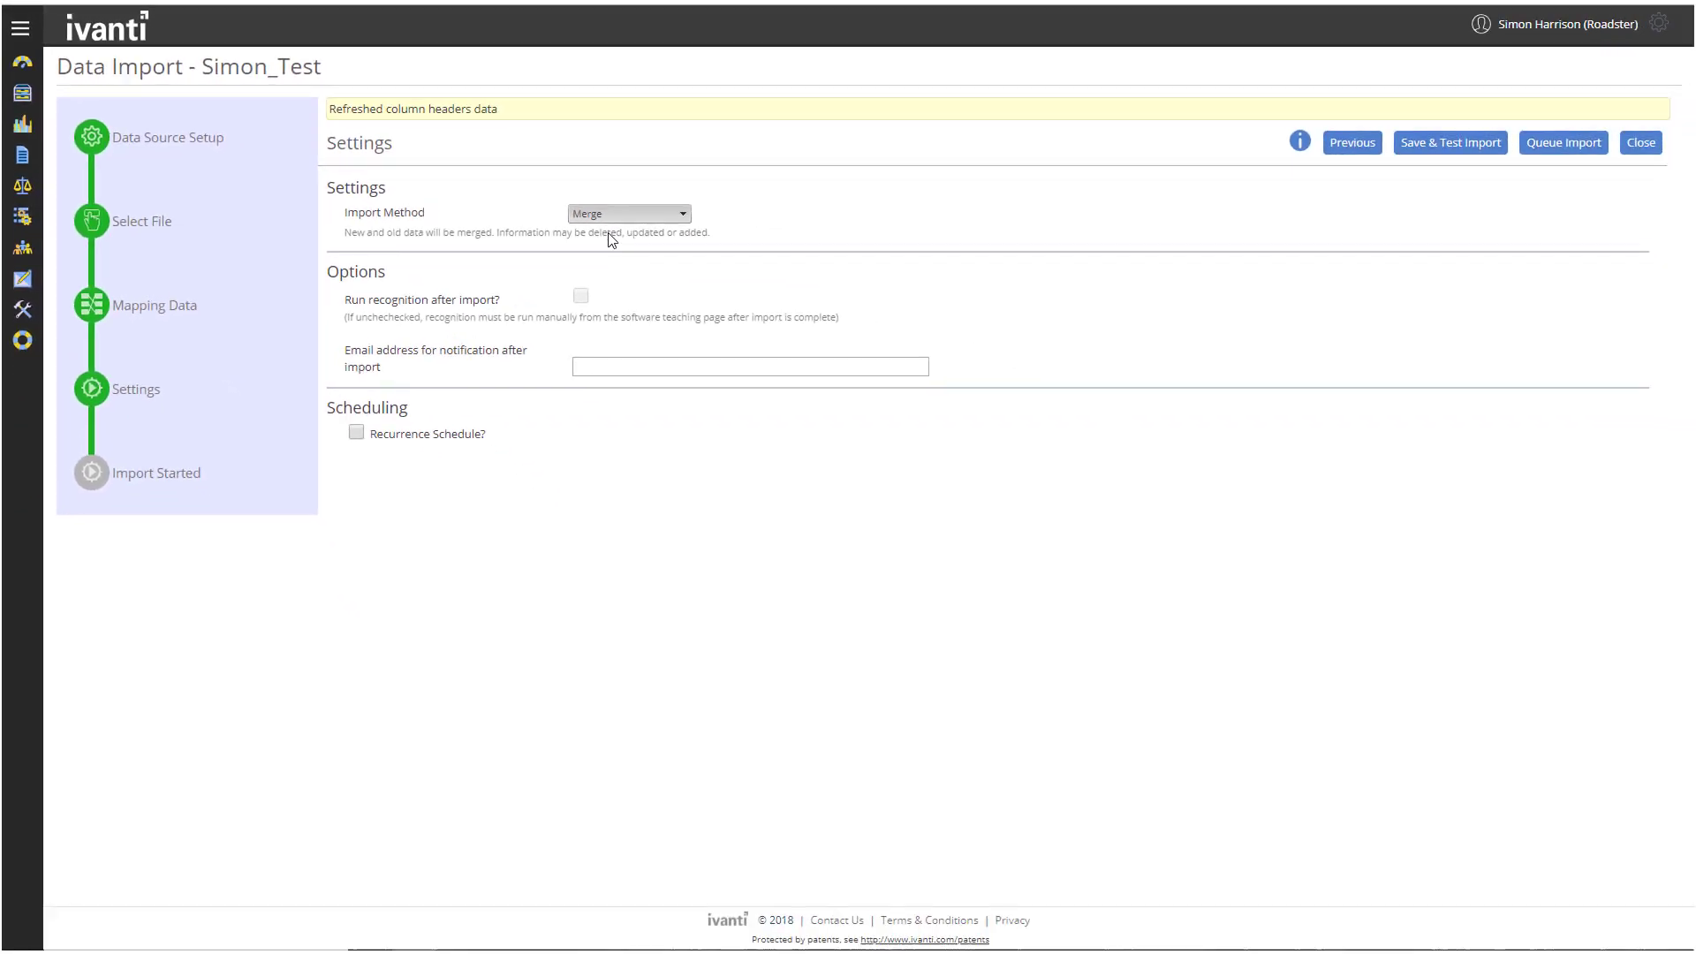
Step: Save and test the import with Commit enabled, review the ImportBusinessUnit log, and close
click(1421, 150)
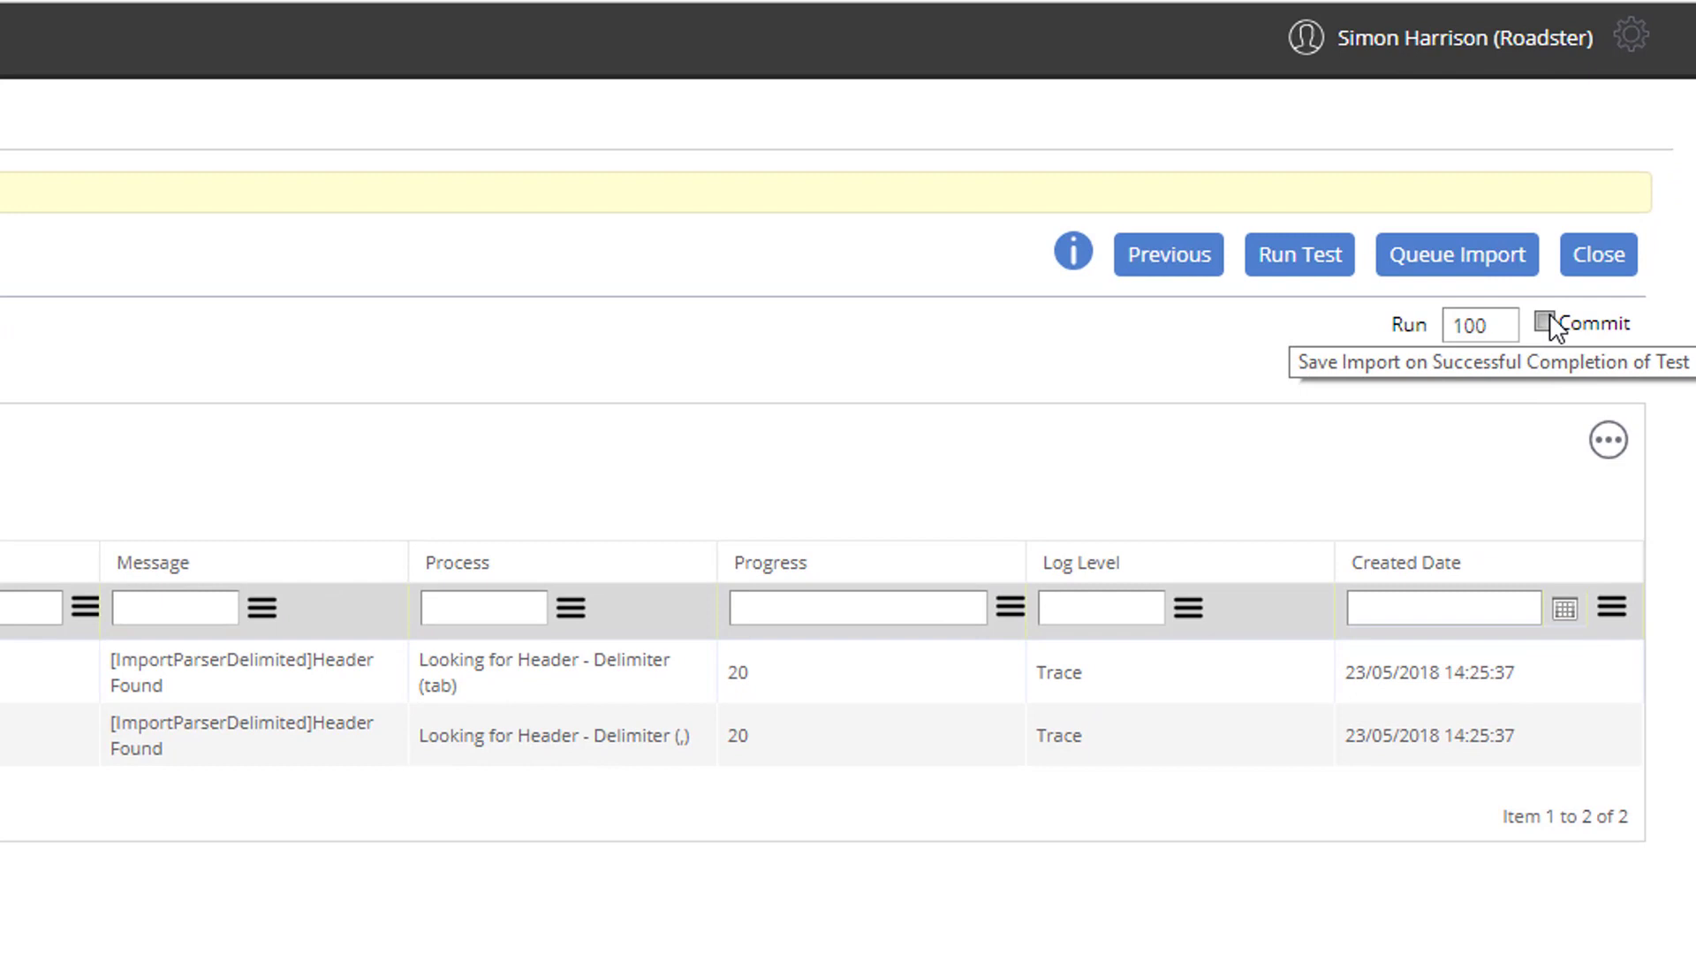
click(1543, 323)
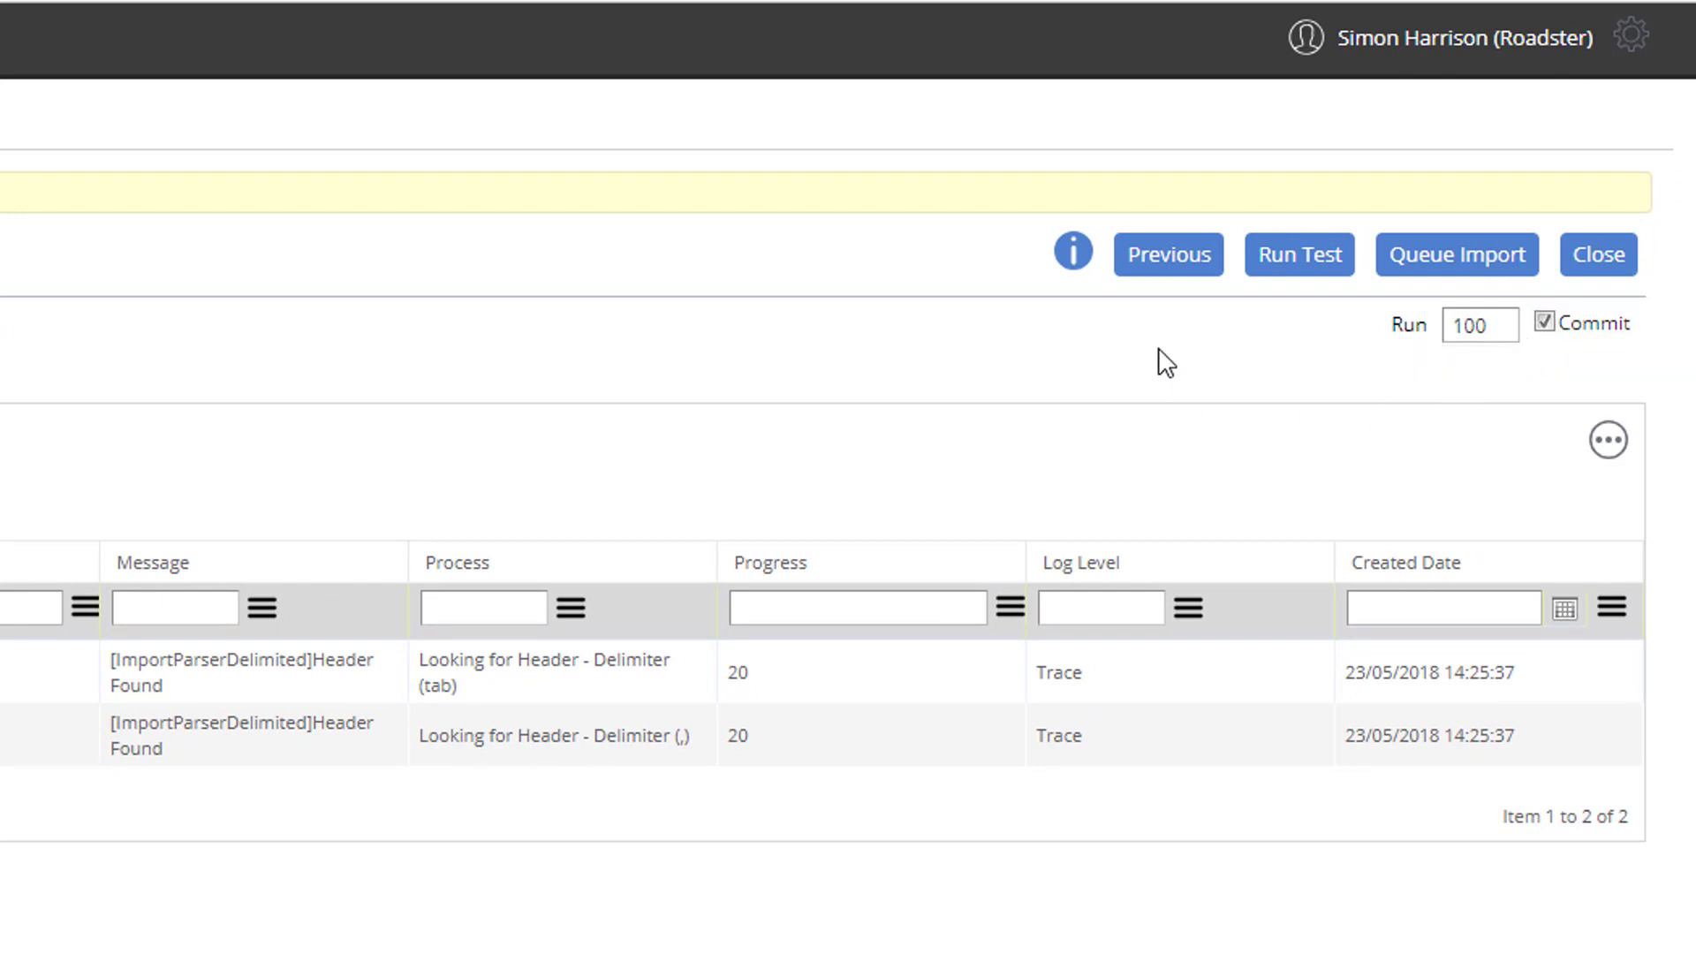
click(1264, 256)
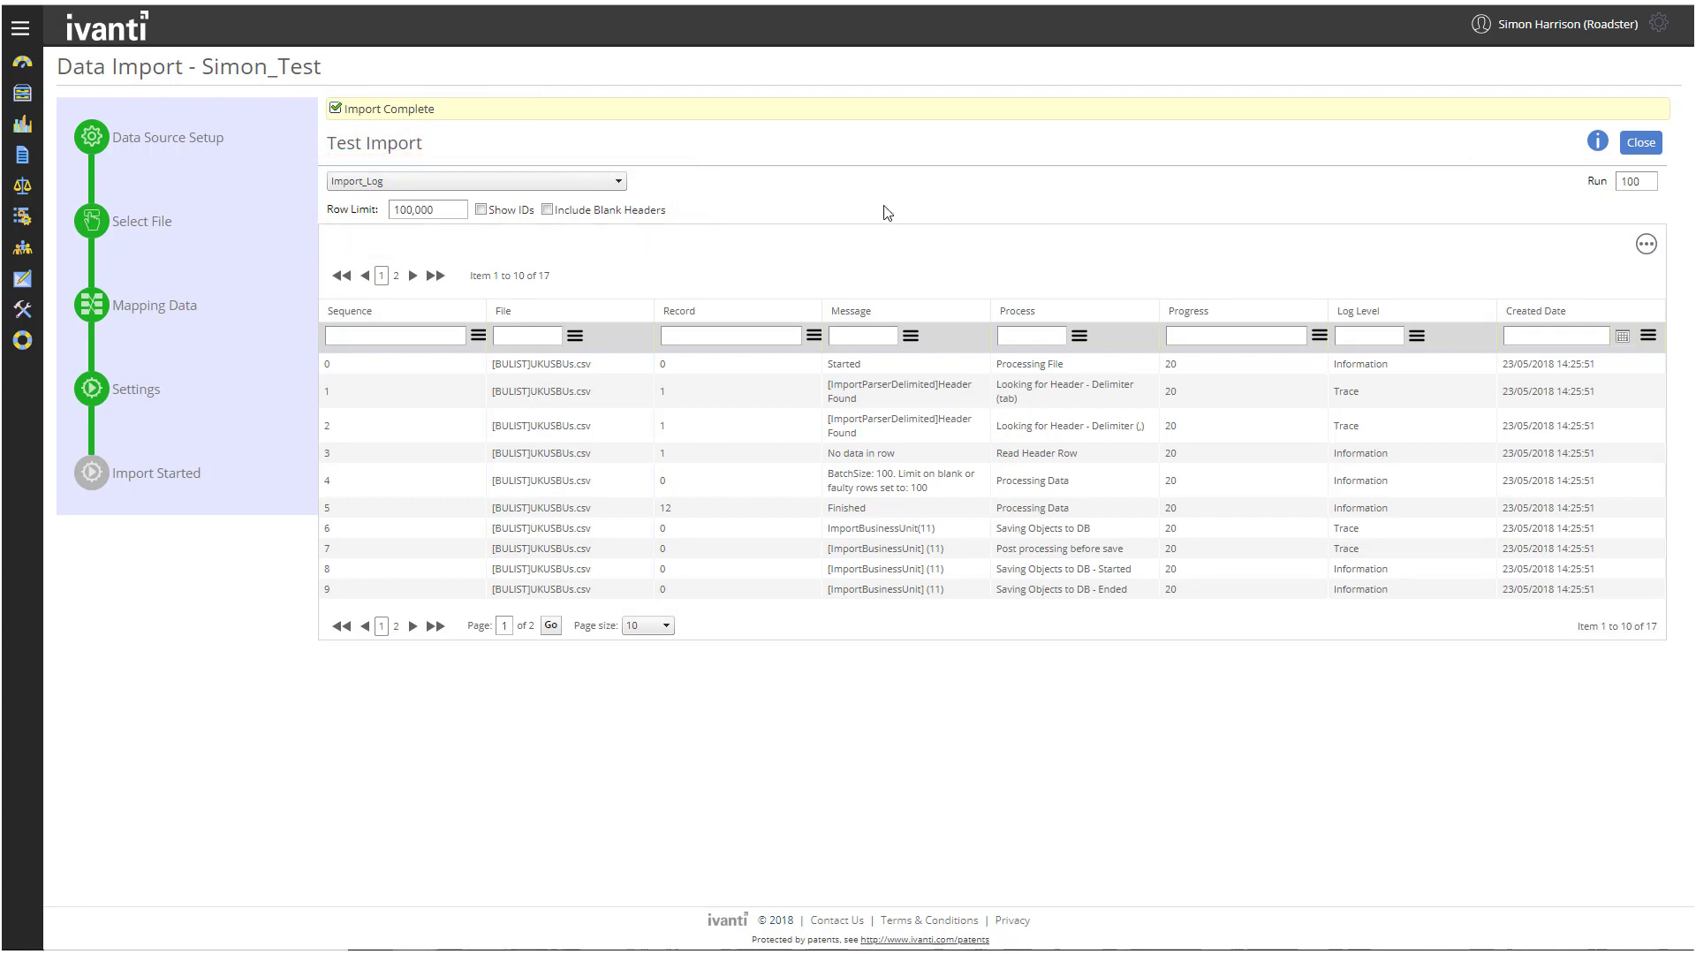
click(555, 193)
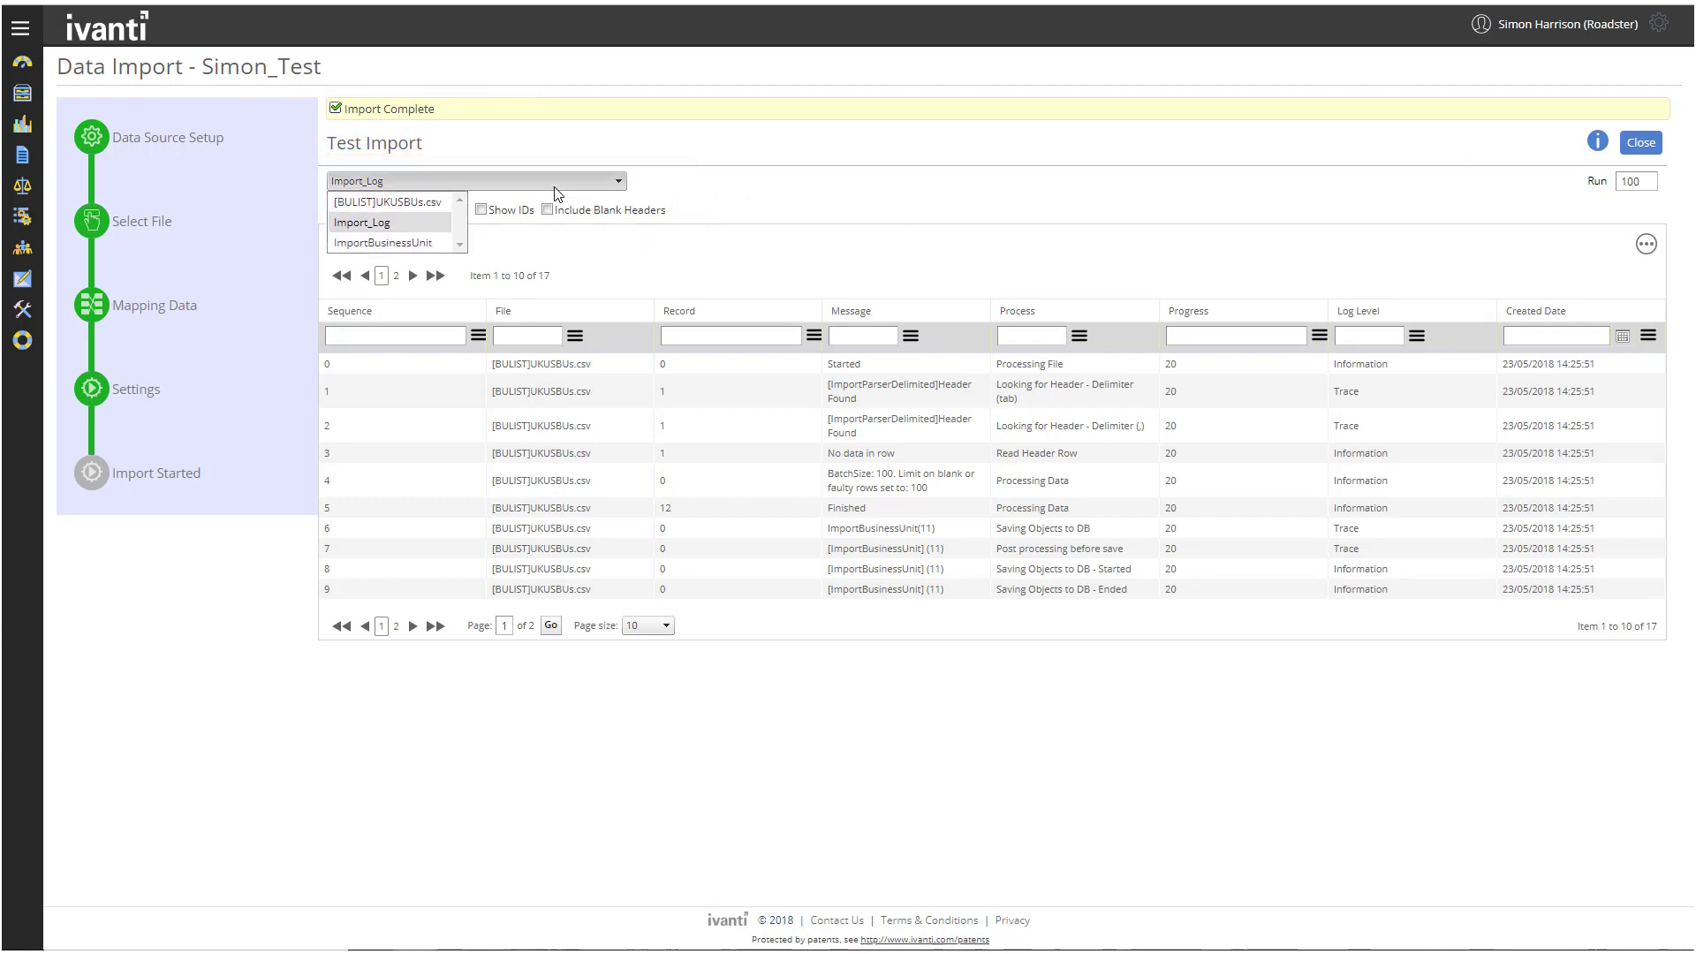
click(399, 244)
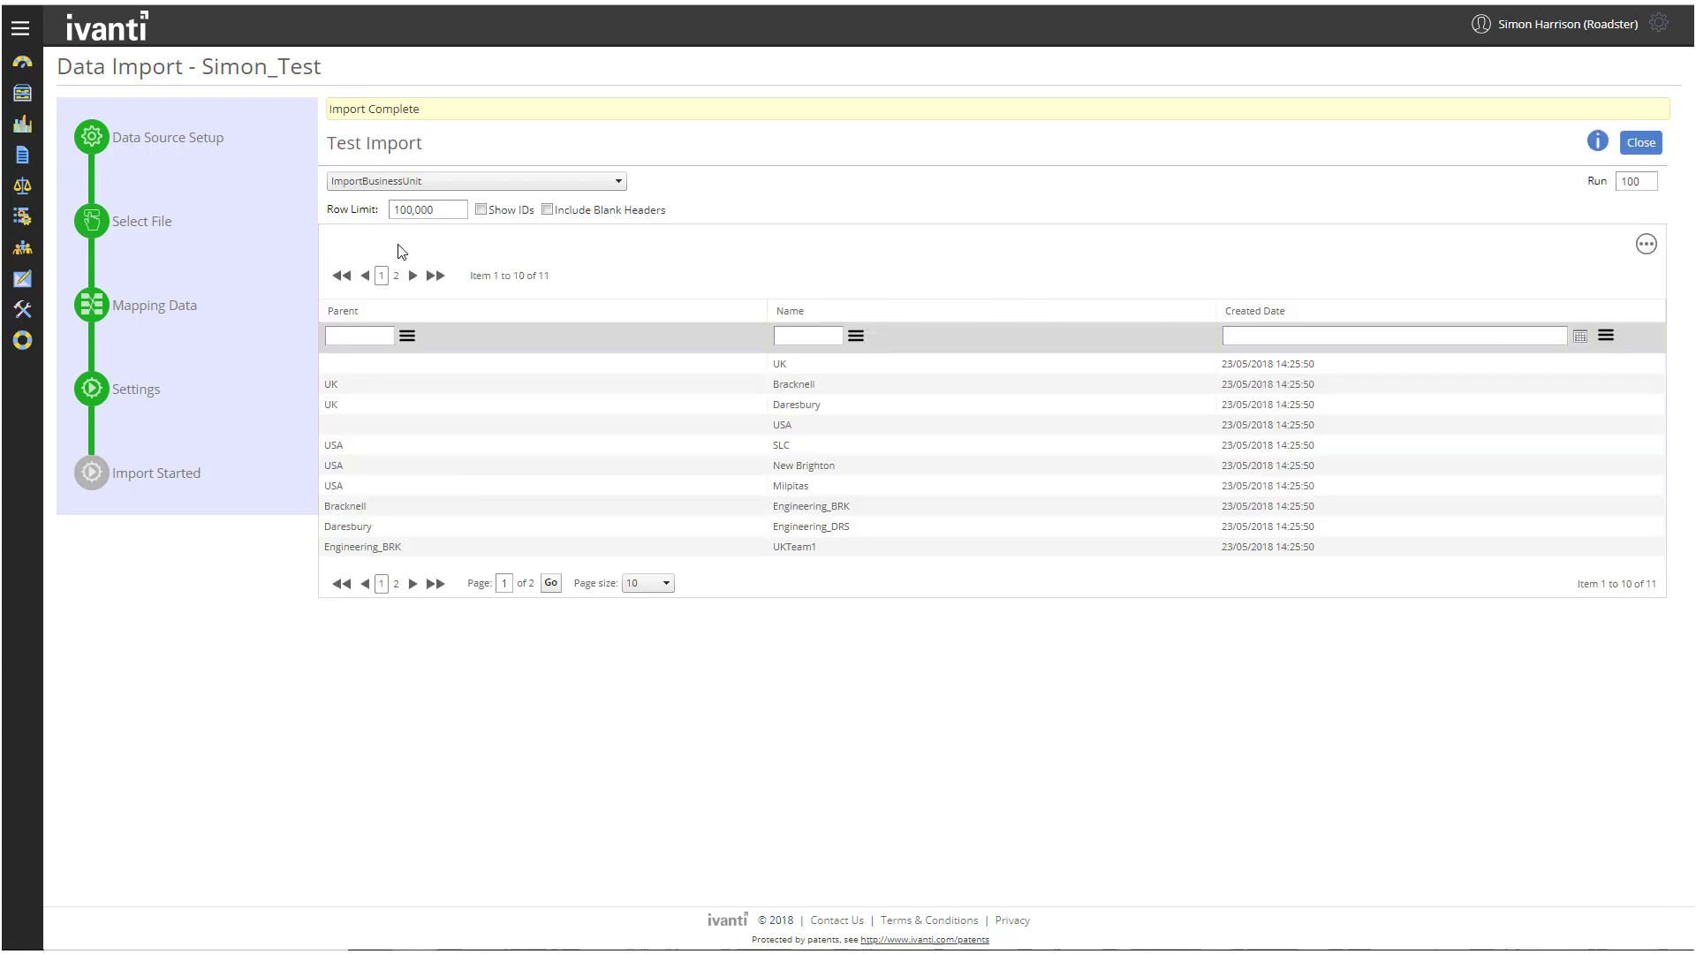
click(1628, 154)
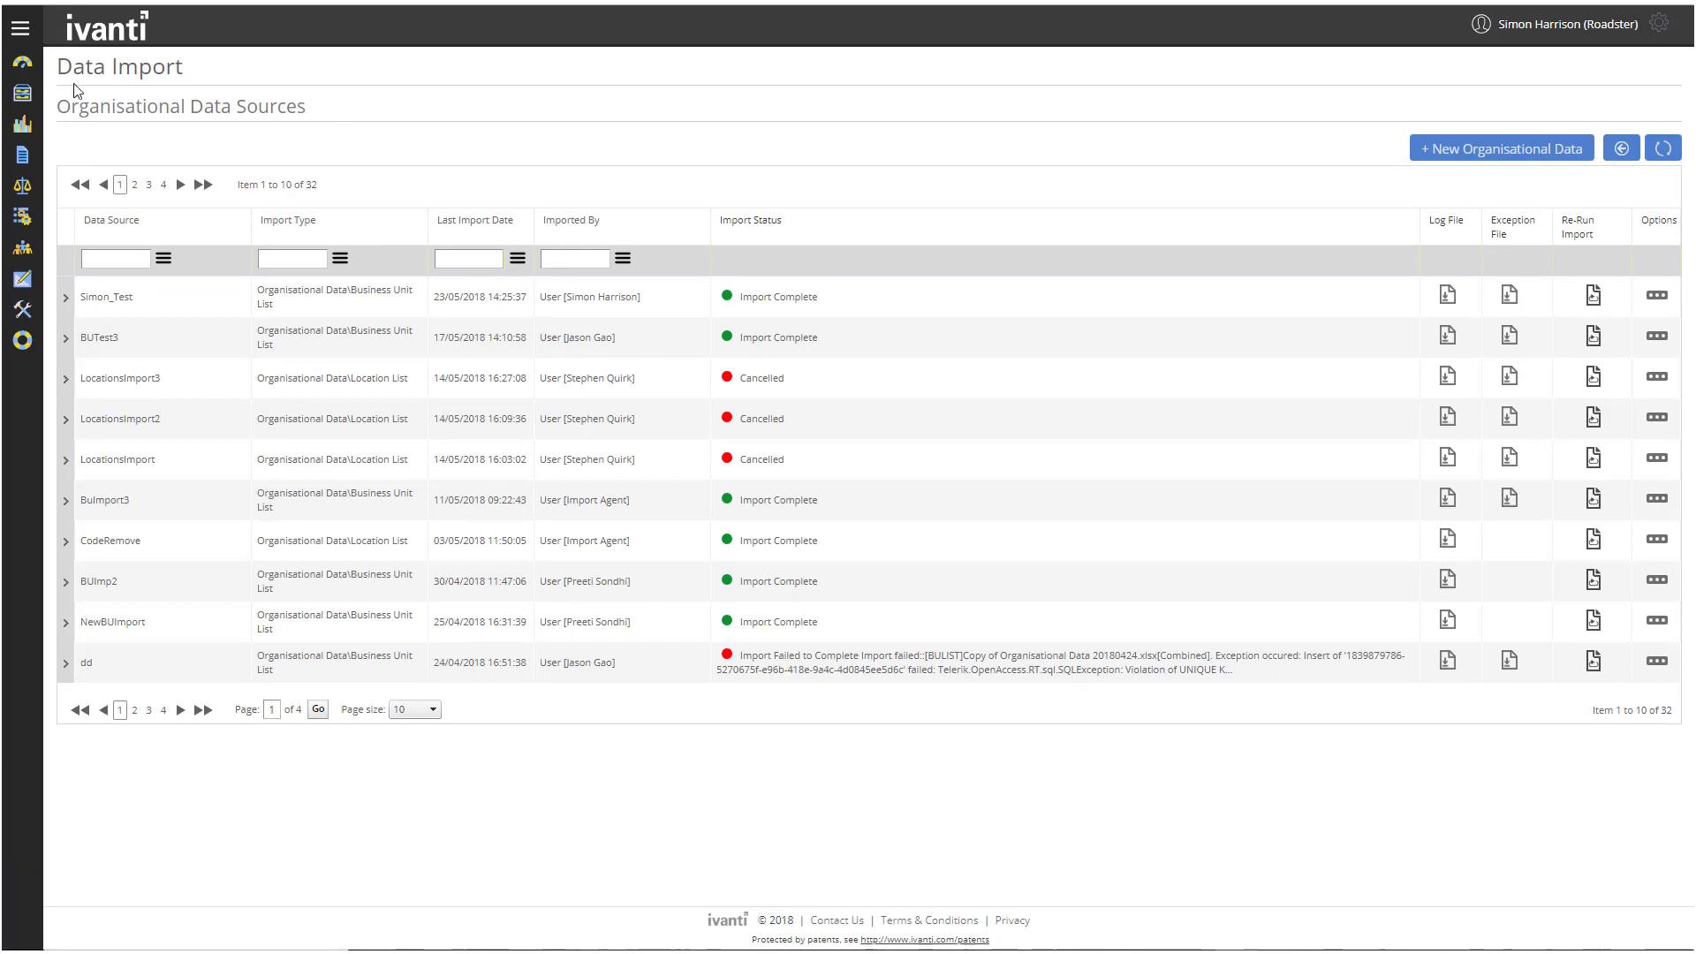
Step: Return to Configuration > Business Units and scroll down the tree
click(19, 28)
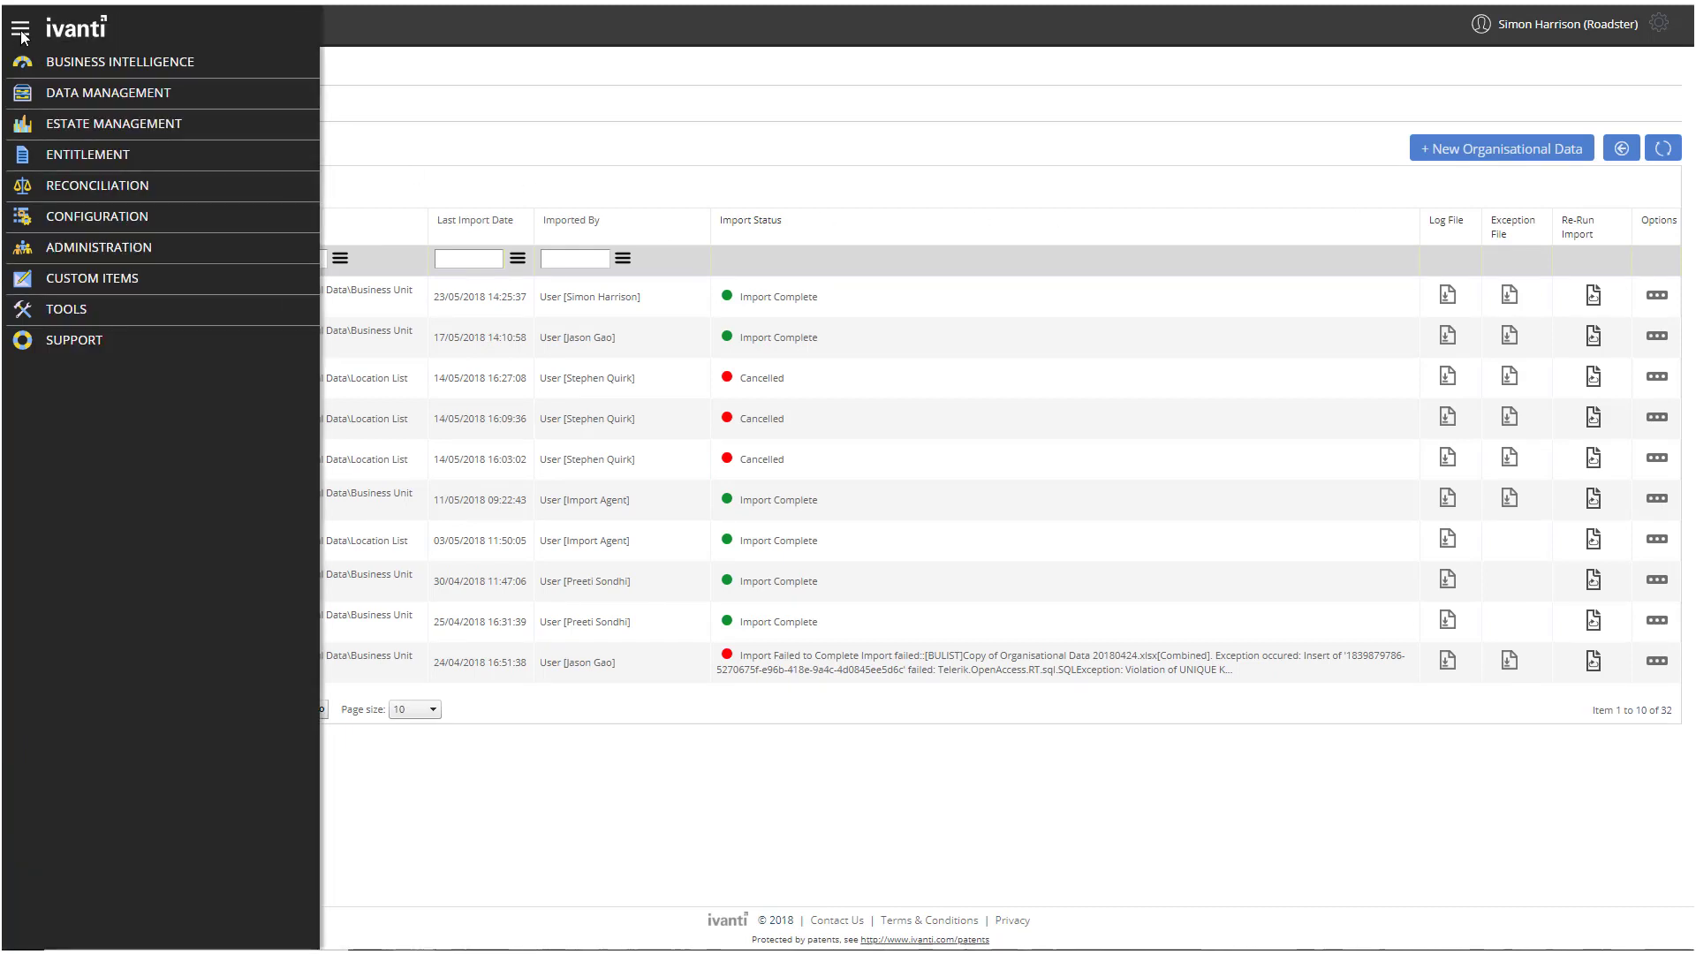
click(53, 215)
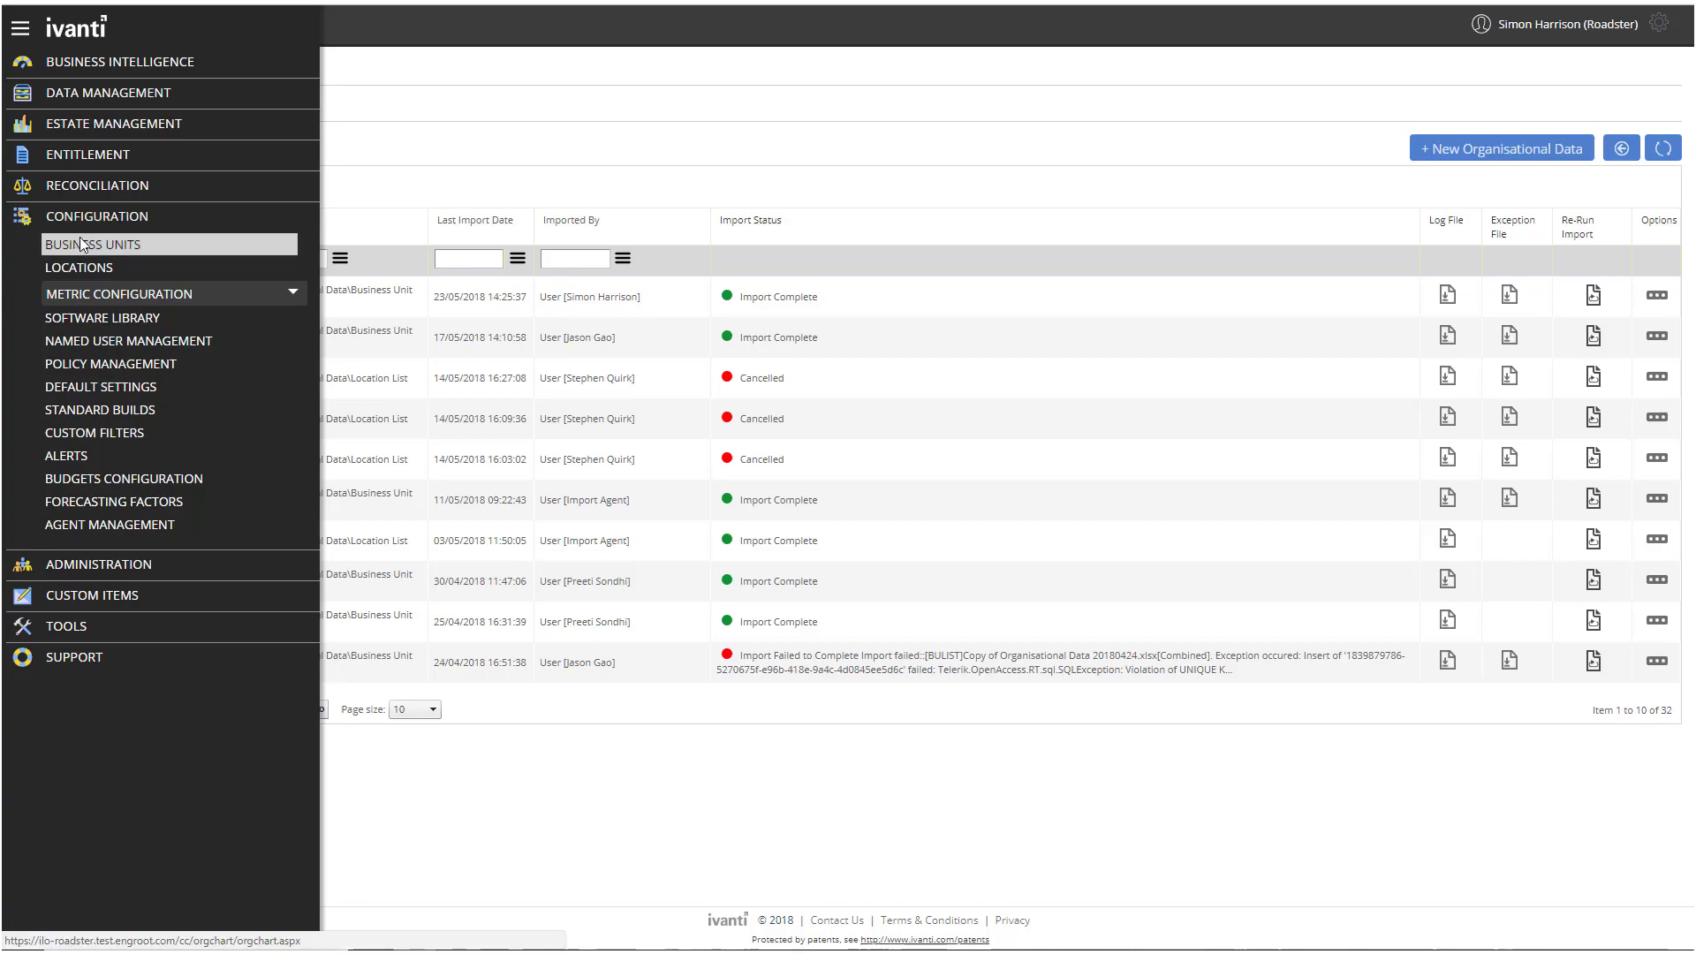
click(83, 244)
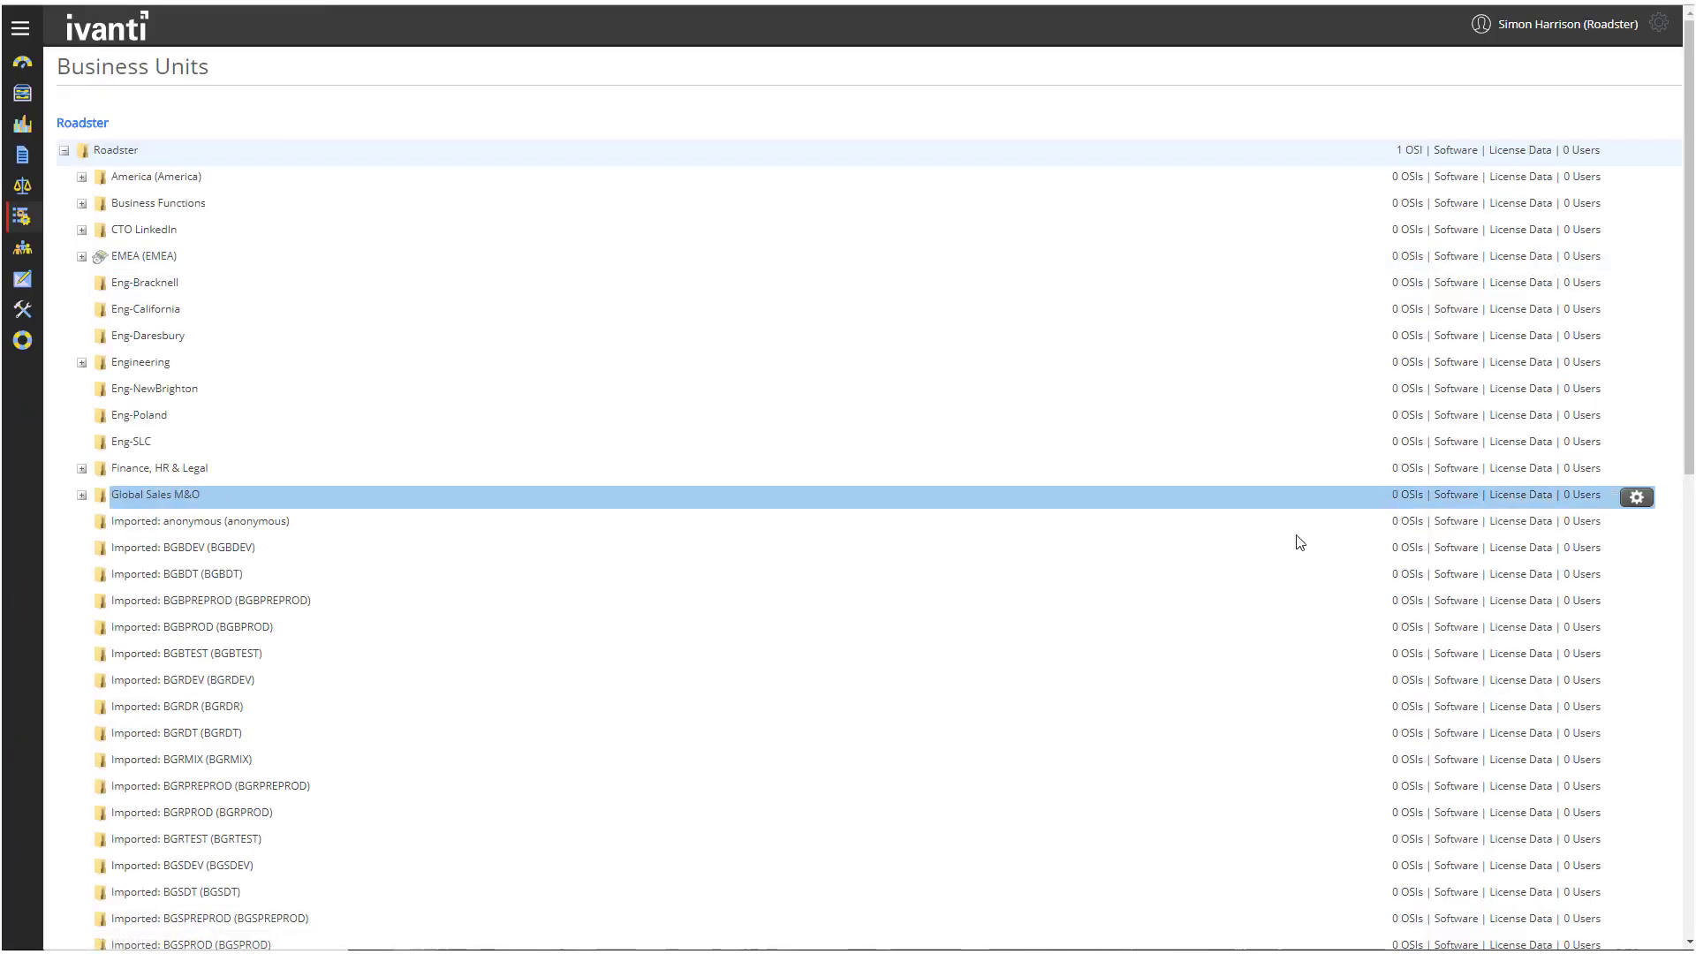
scroll(1689, 382, down, 10)
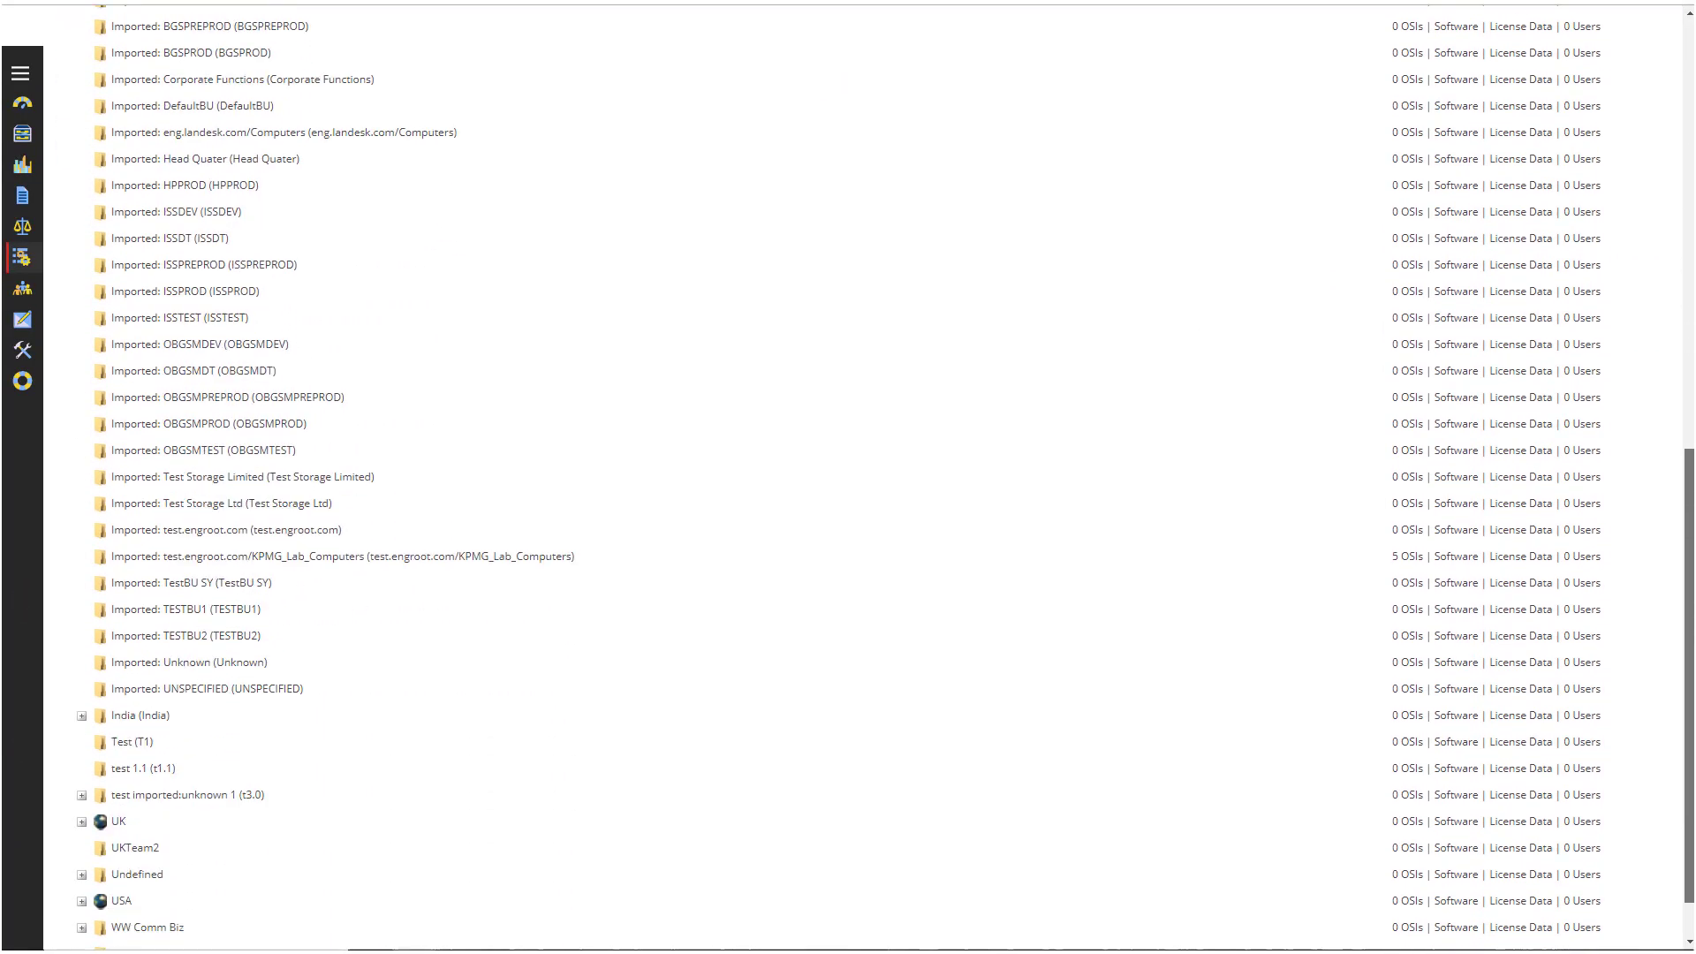
scroll(848, 619, down, 1)
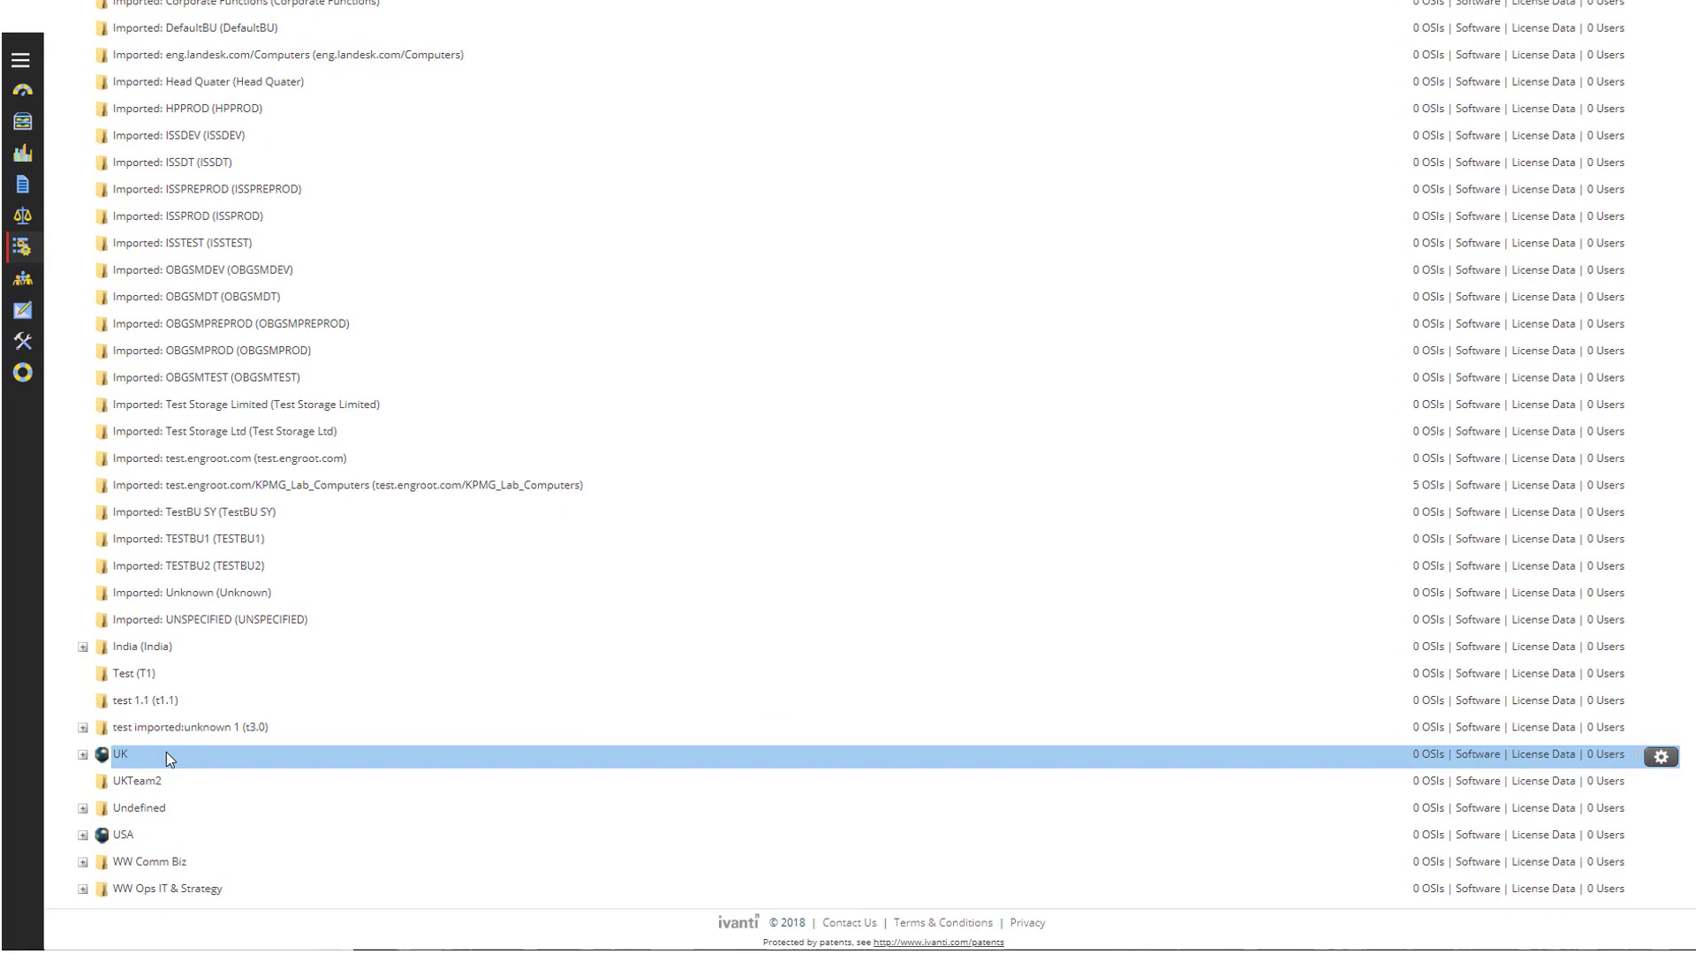
Step: Expand UK, USA, Bracknell, Daresbury and Engineering_BRK to reveal the imported units
click(82, 754)
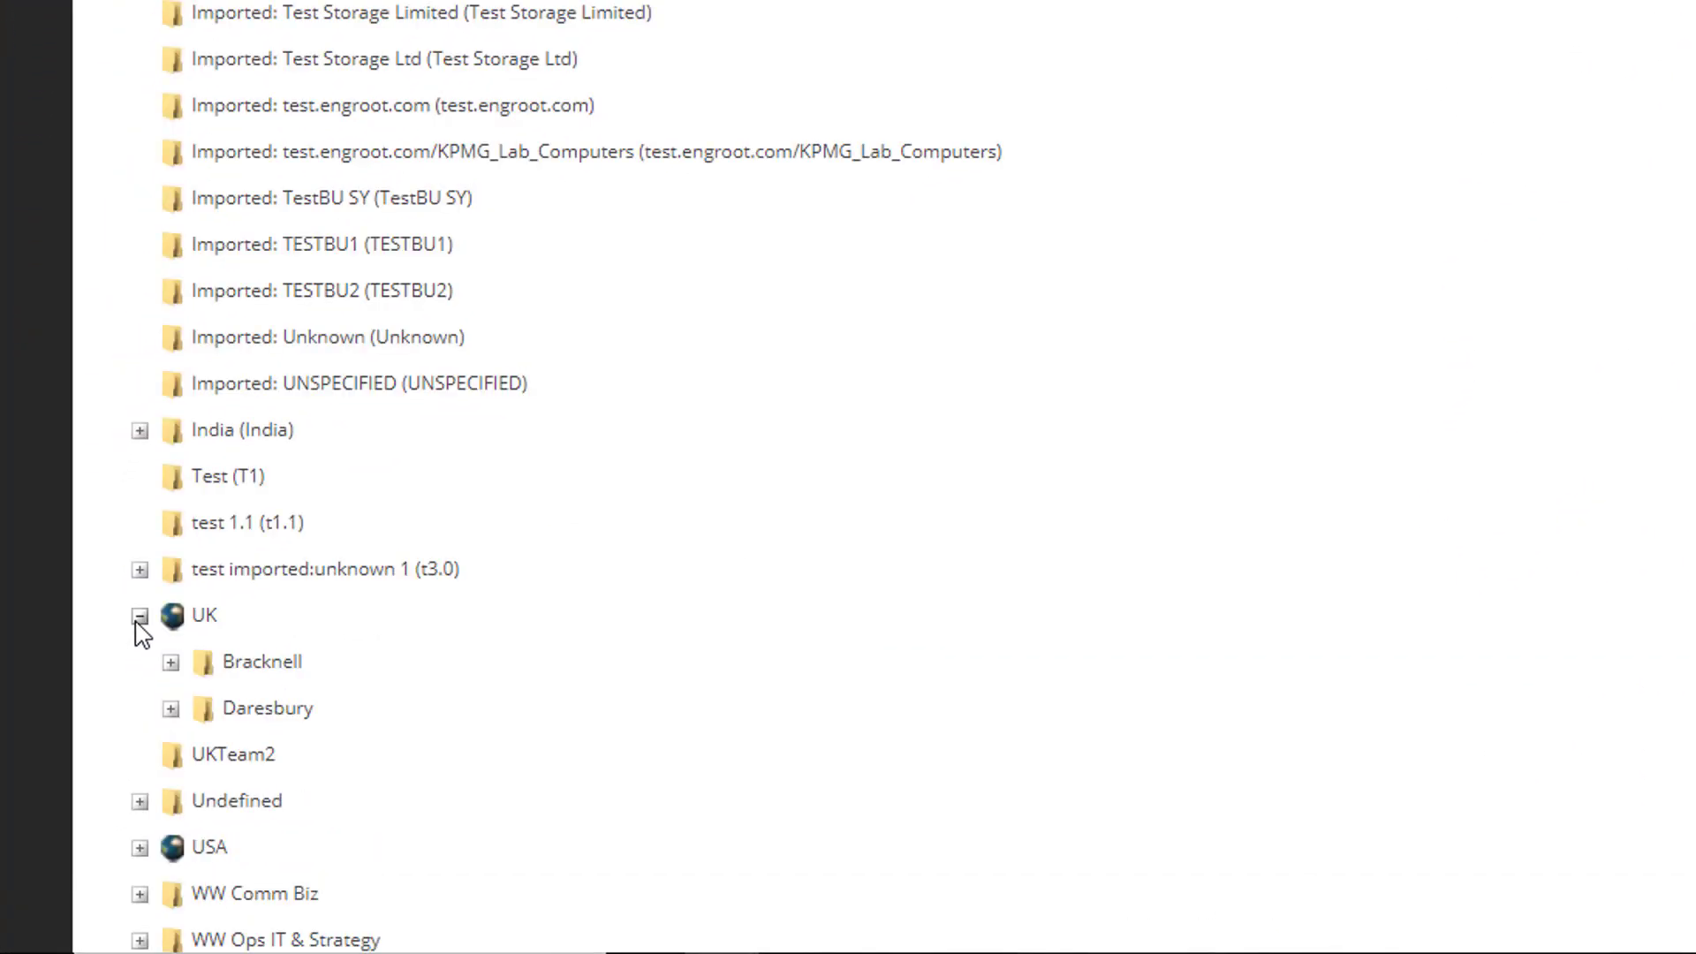
click(139, 848)
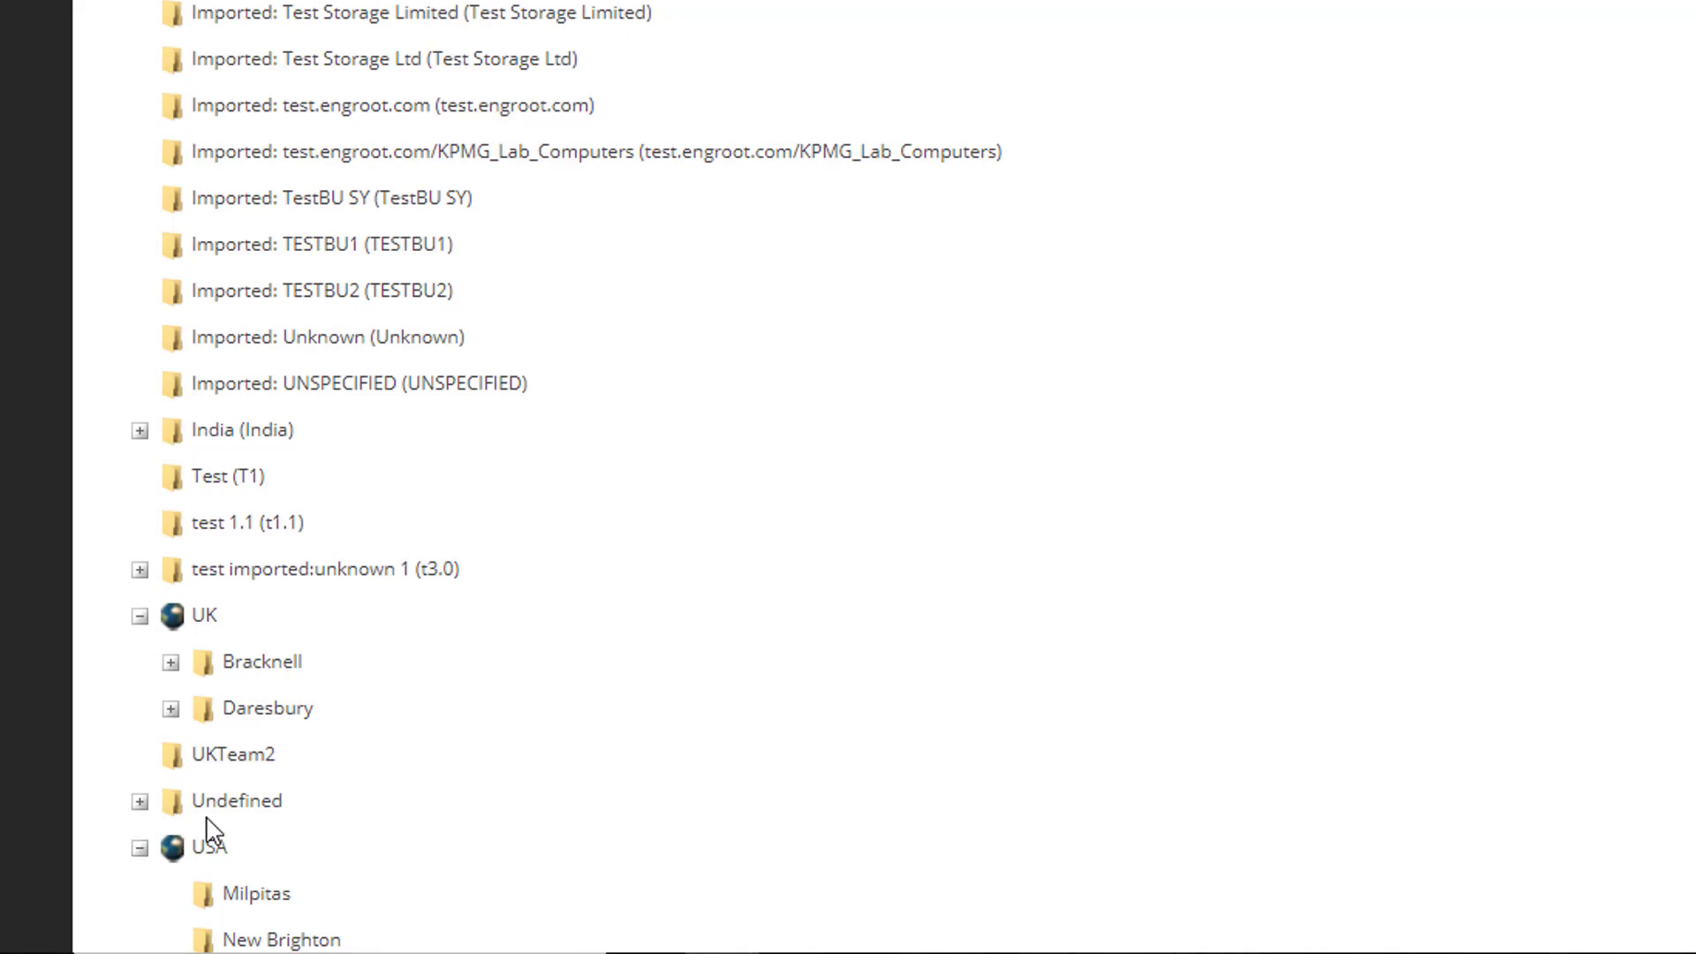
scroll(397, 671, down, 2)
click(170, 510)
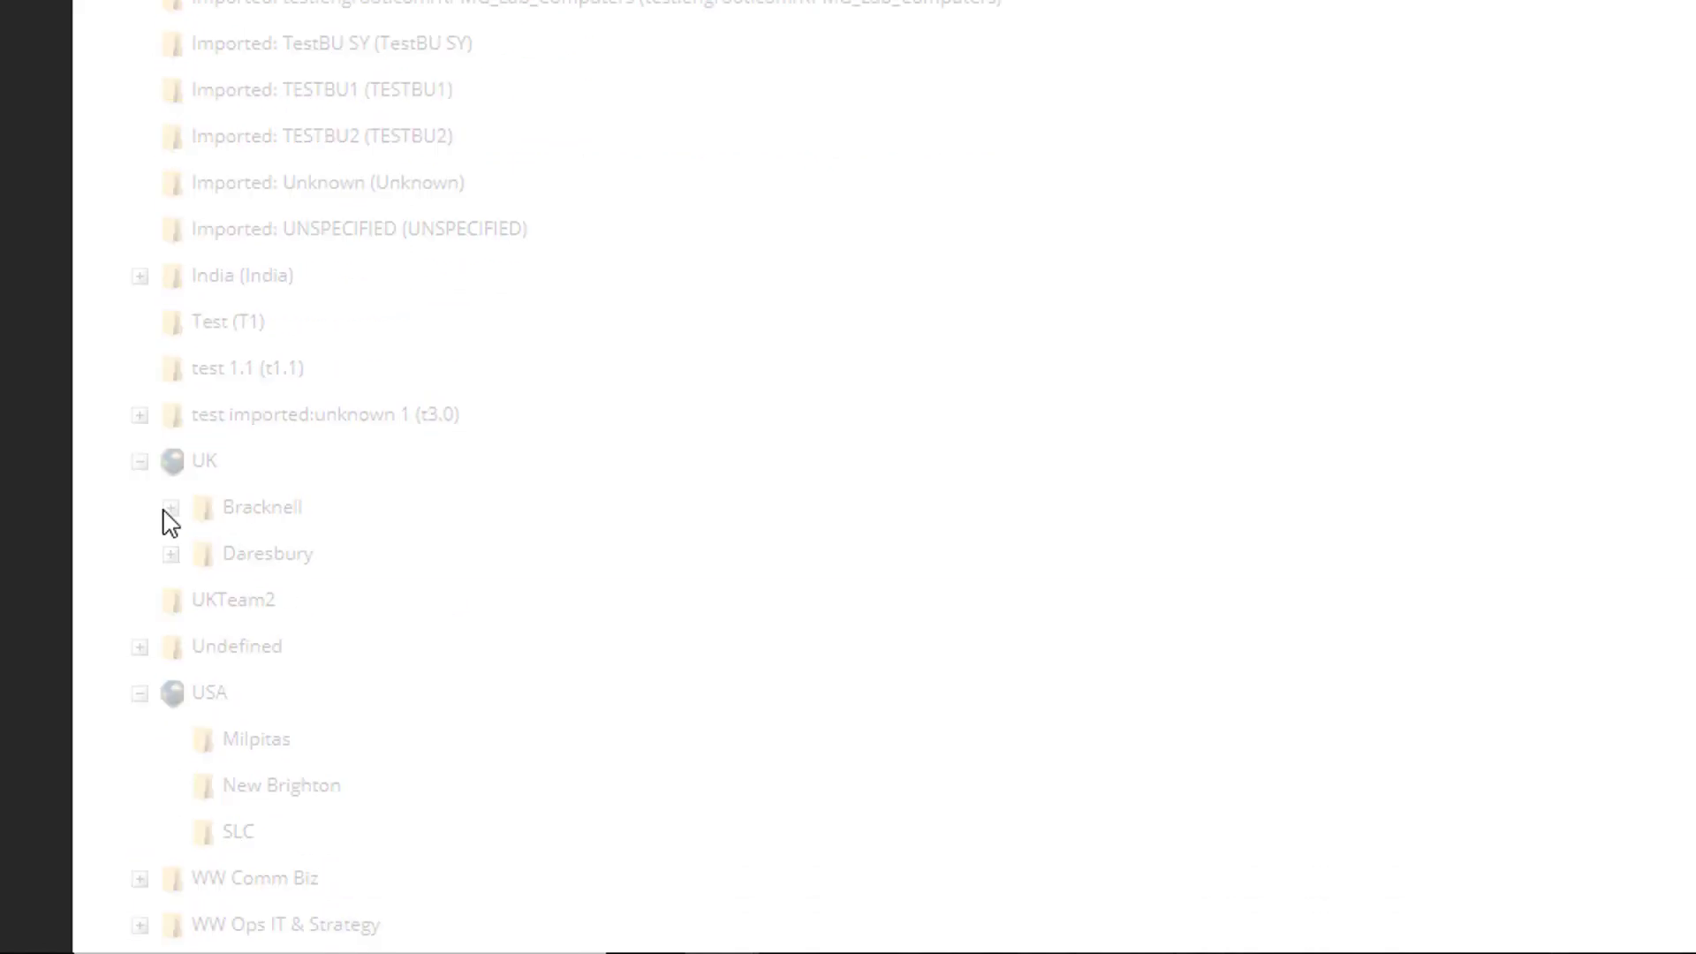
click(171, 602)
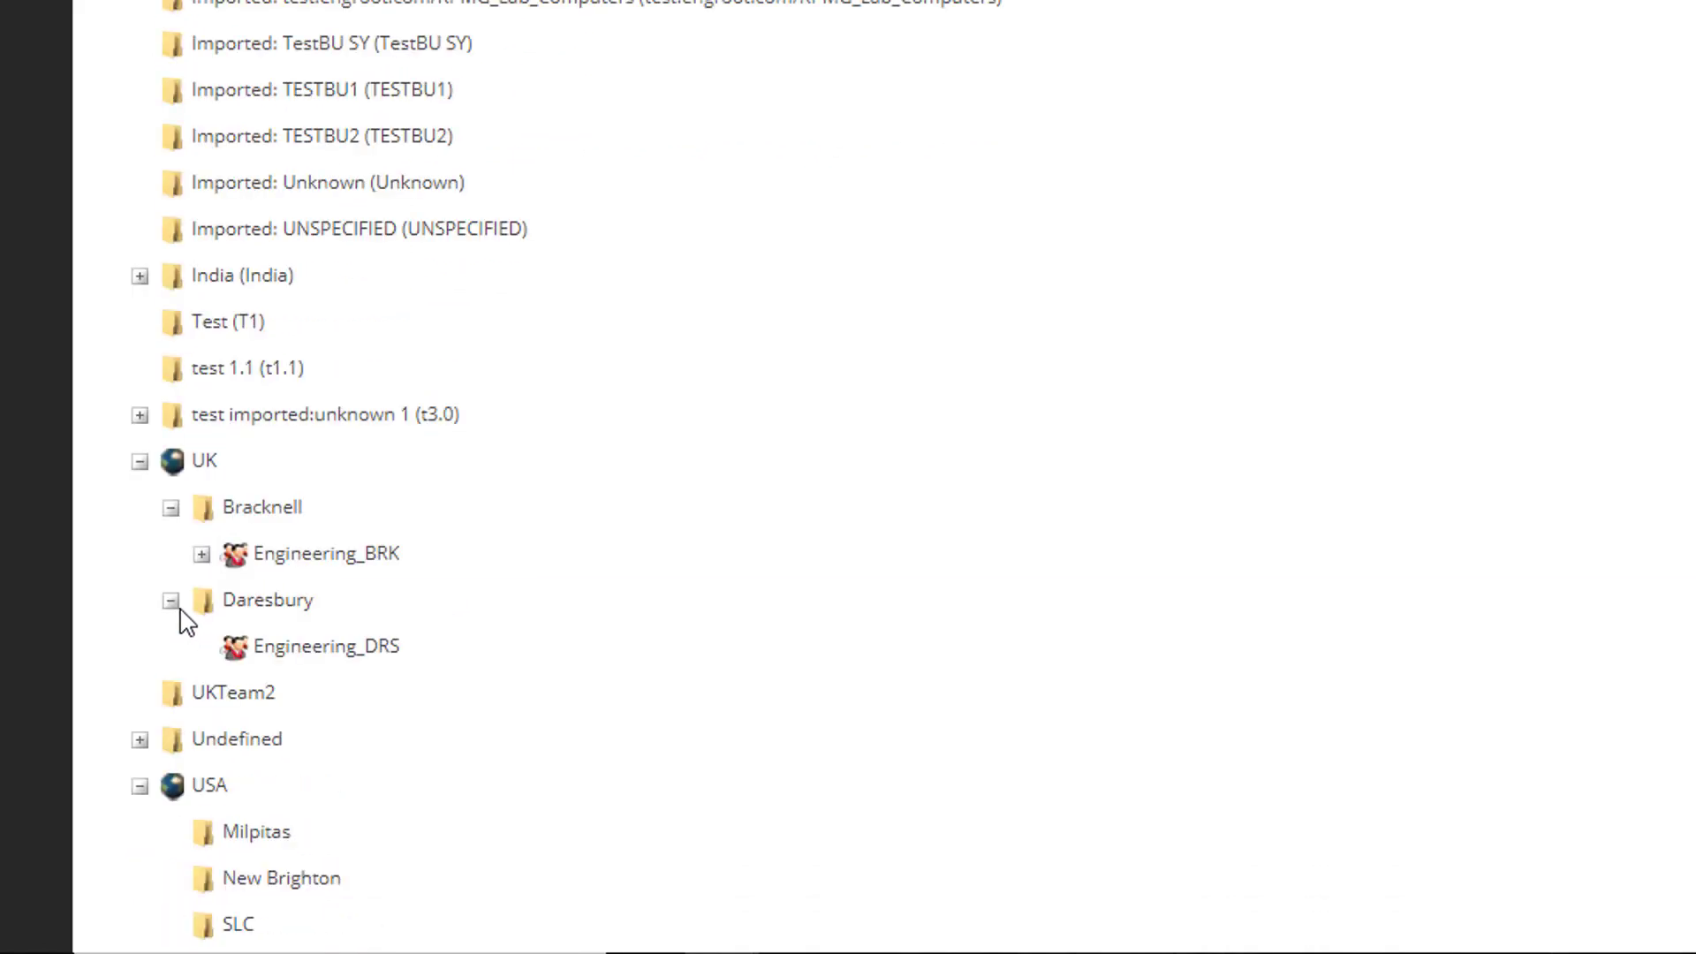
click(202, 554)
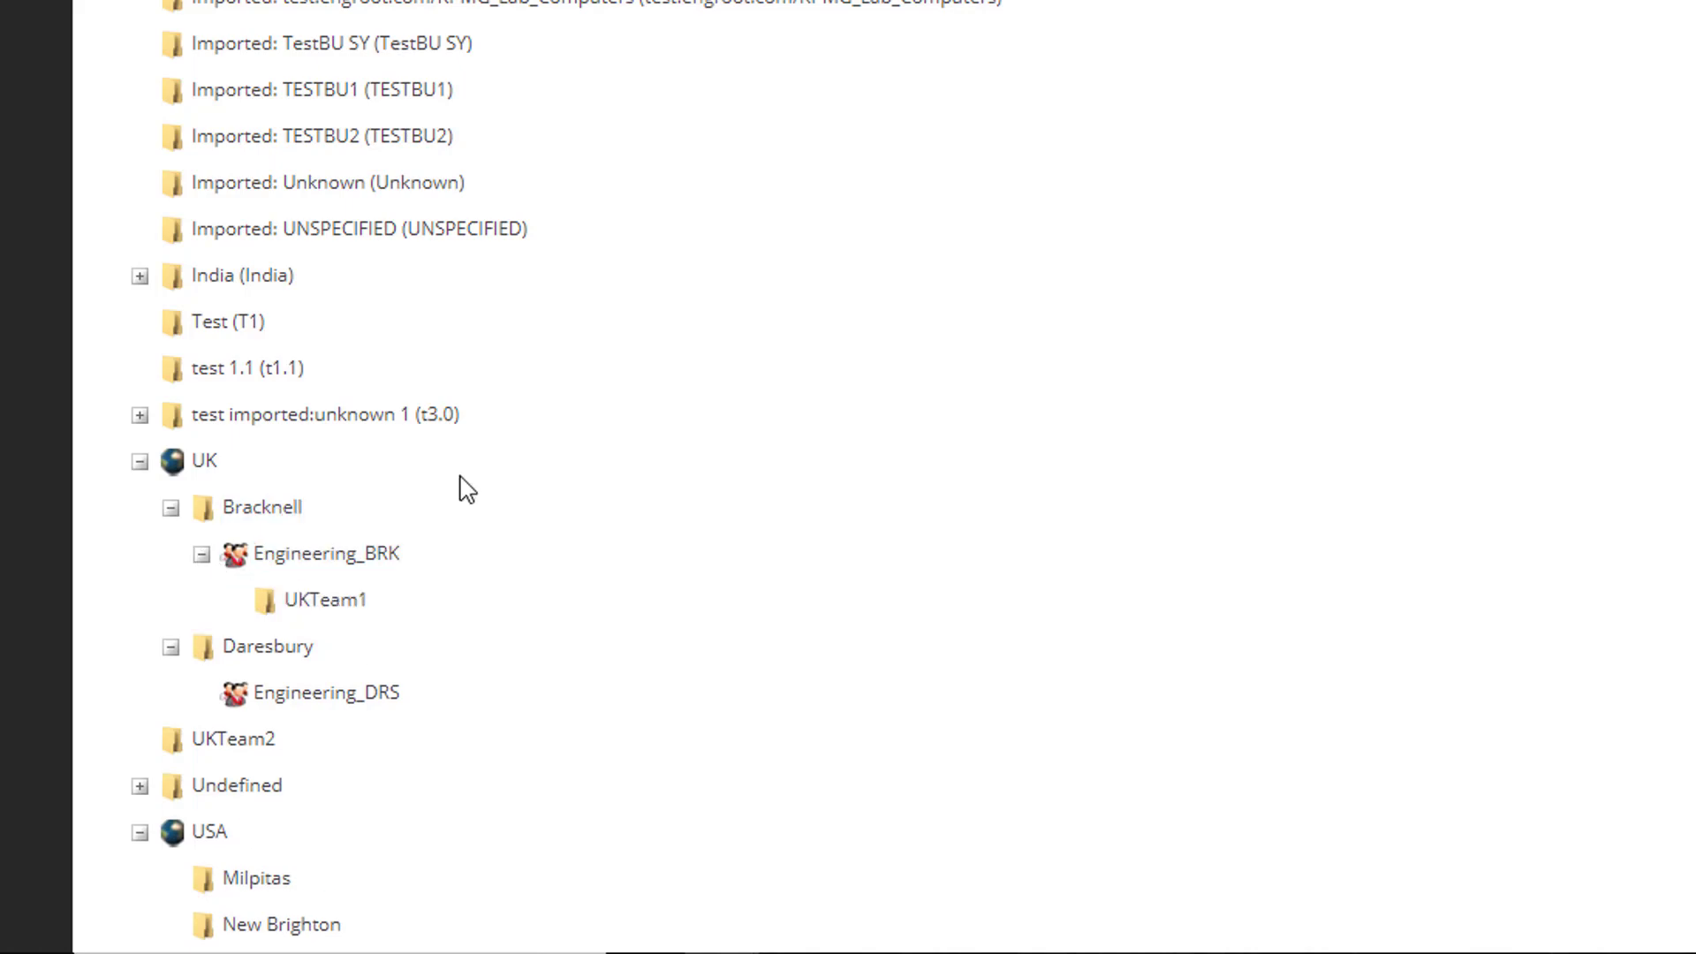
scroll(467, 490, down, 3)
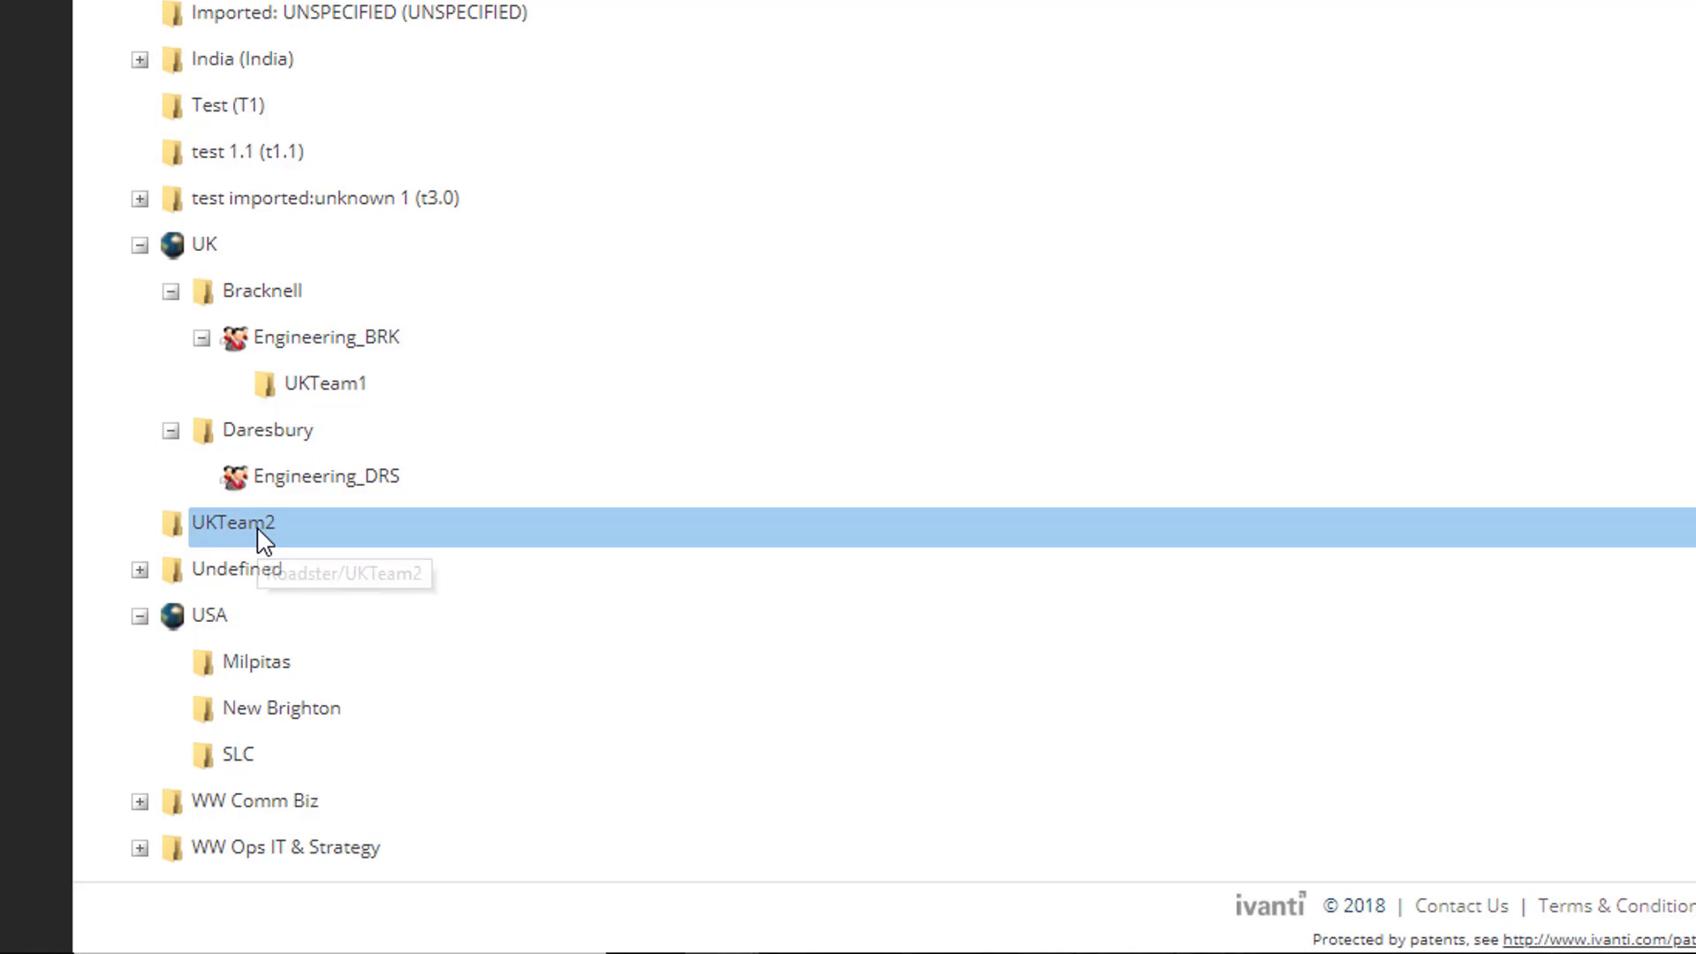
Step: Drag UKTeam2 onto Engineering_BRK so it sits alongside UKTeam1
drag(259, 532, 400, 350)
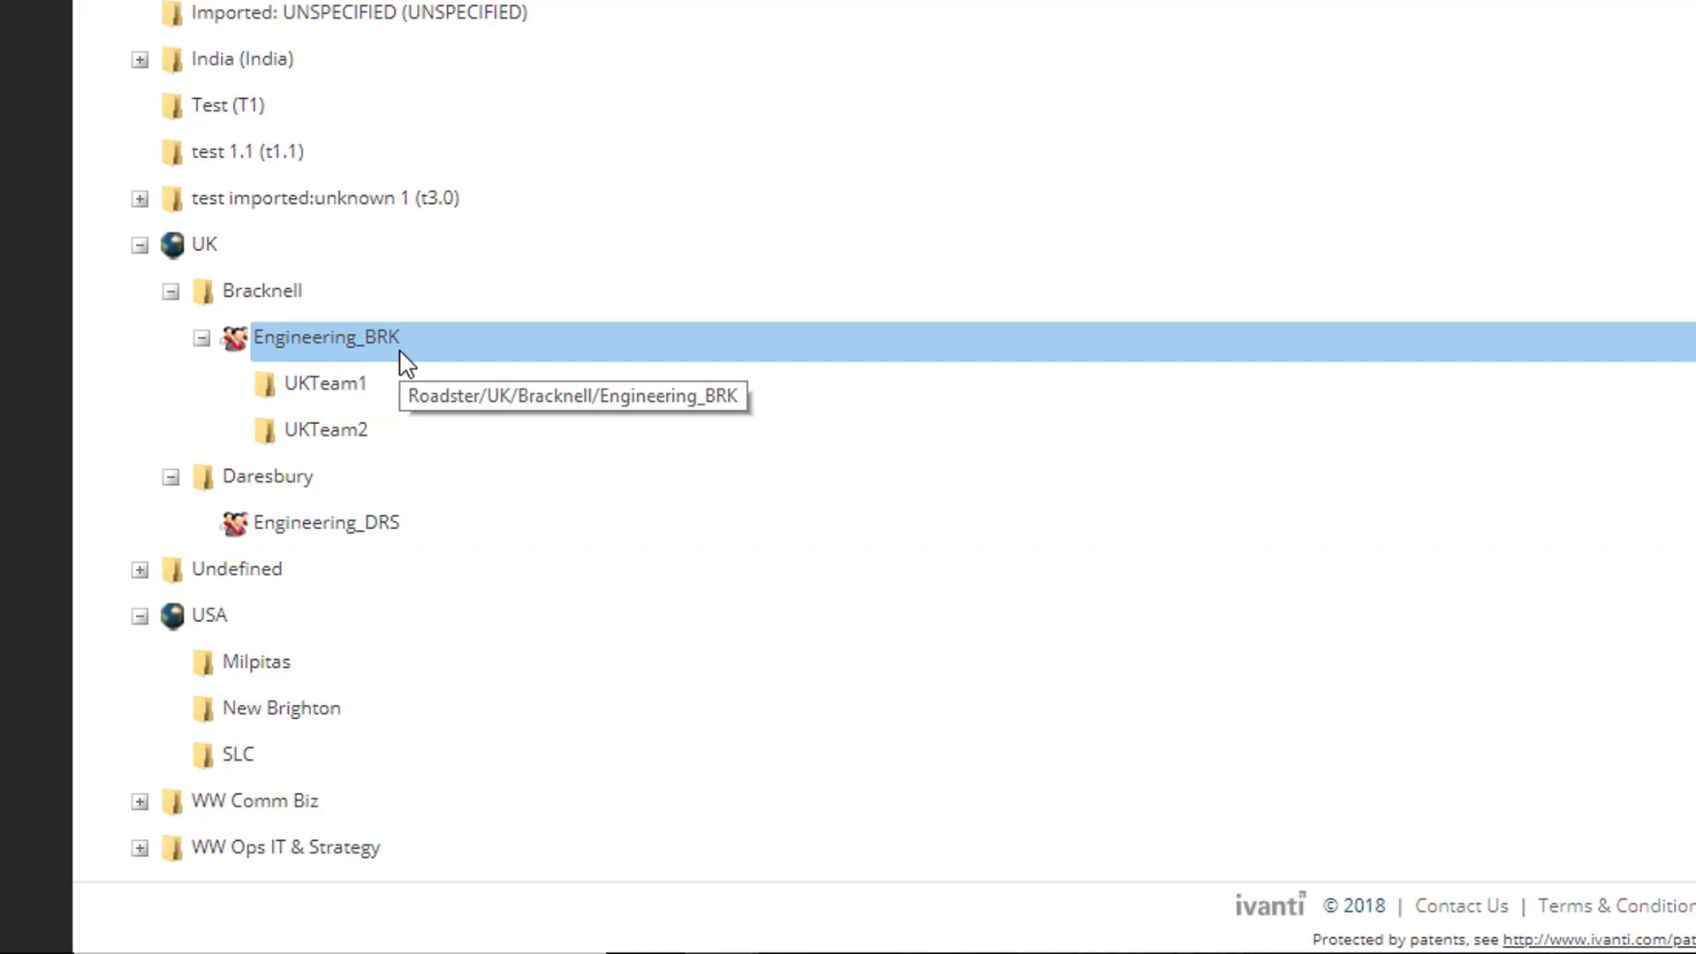